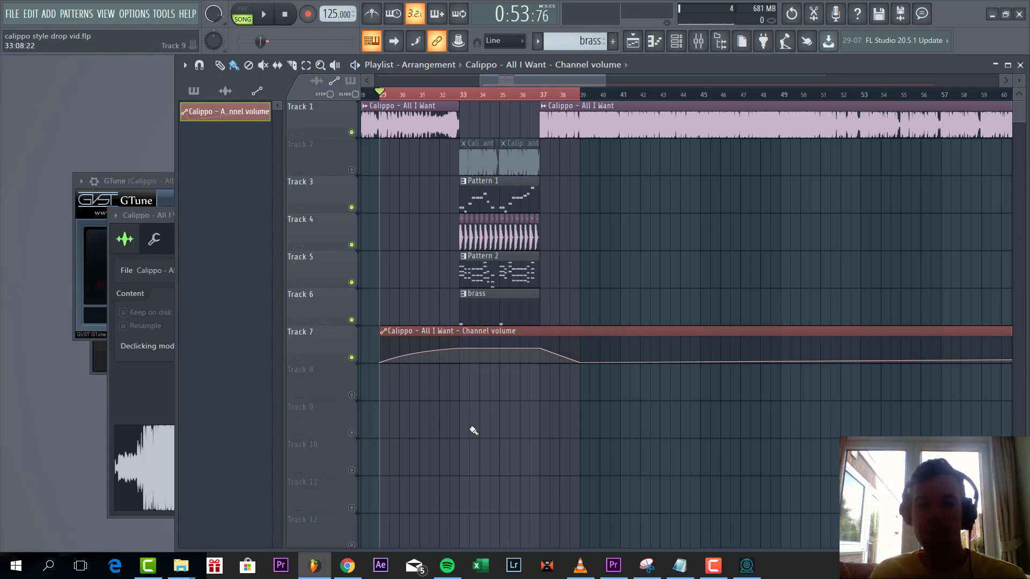
pyautogui.scroll(-2, 473, 431)
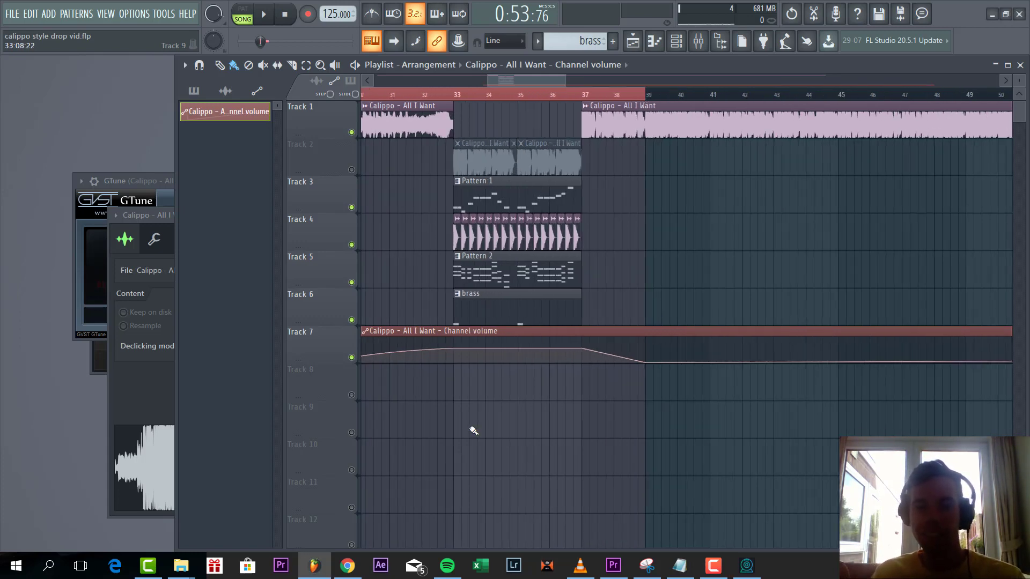
# Play back the drop arrangement in the playlist
pyautogui.press('space')
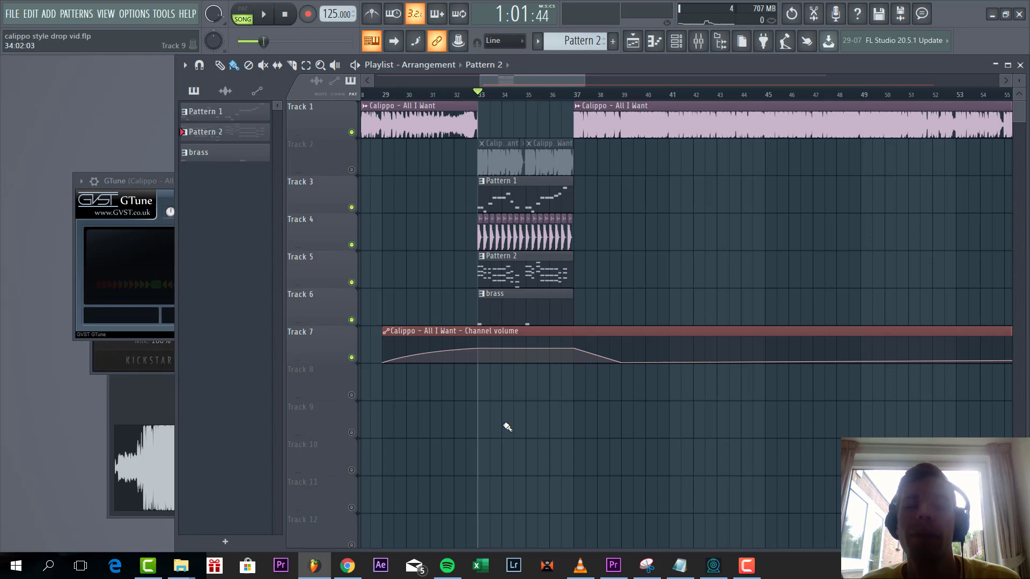
pyautogui.scroll(2, 507, 427)
# Audition Pattern 2, then reset the first Serum instrument to its Init patch
pyautogui.doubleClick(512, 278)
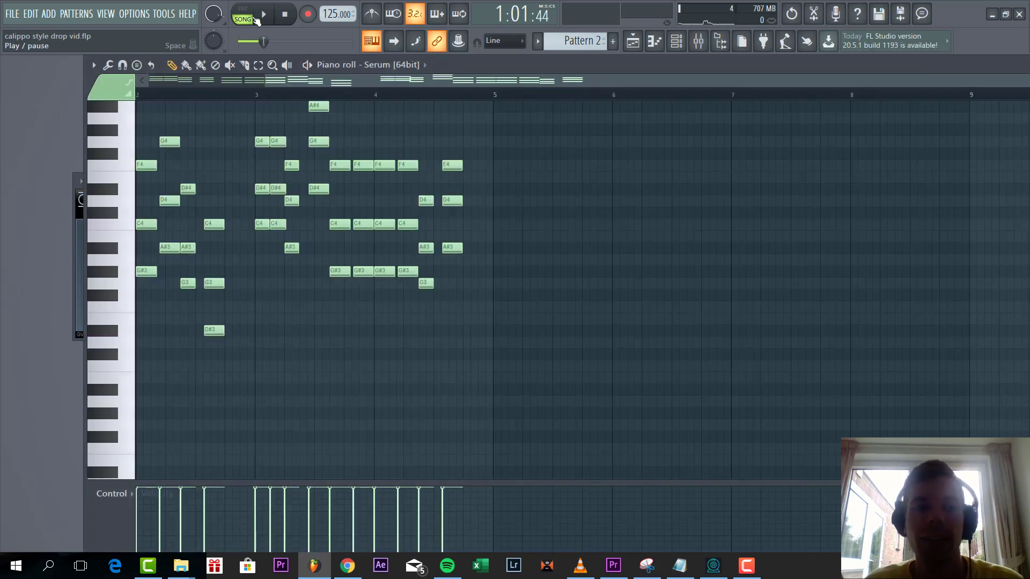
pyautogui.press('space')
pyautogui.click(654, 41)
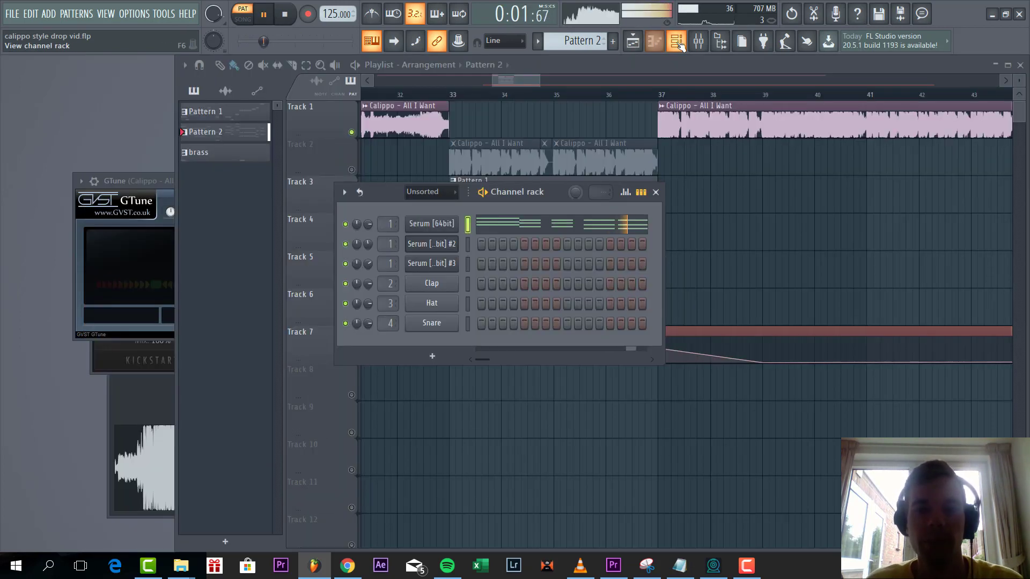
pyautogui.click(435, 233)
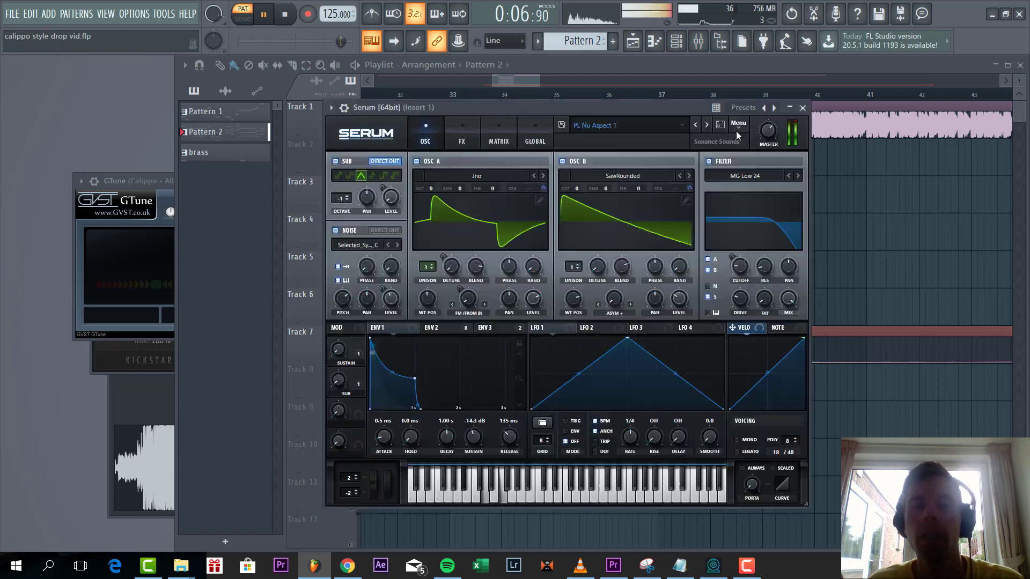
pyautogui.click(738, 127)
pyautogui.click(441, 179)
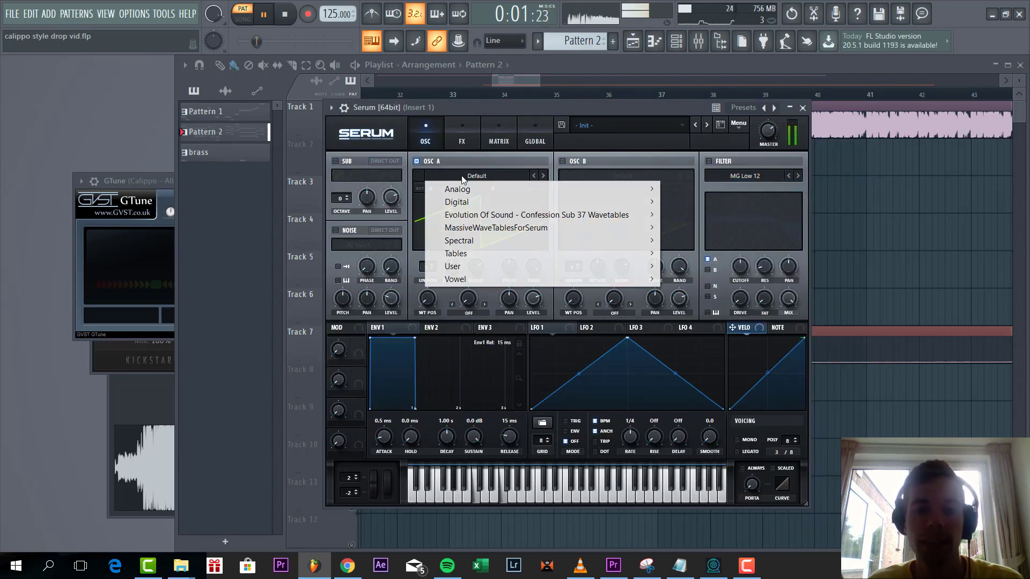
pyautogui.moveTo(457, 189)
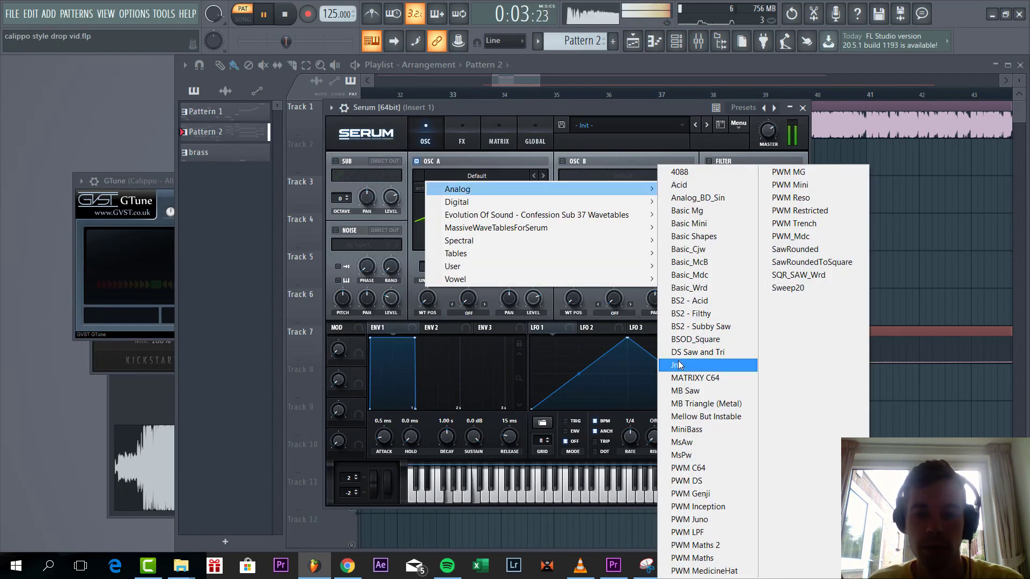
# Load Jno on oscillator A with 3 unison voices and wavetable position 5
pyautogui.click(686, 365)
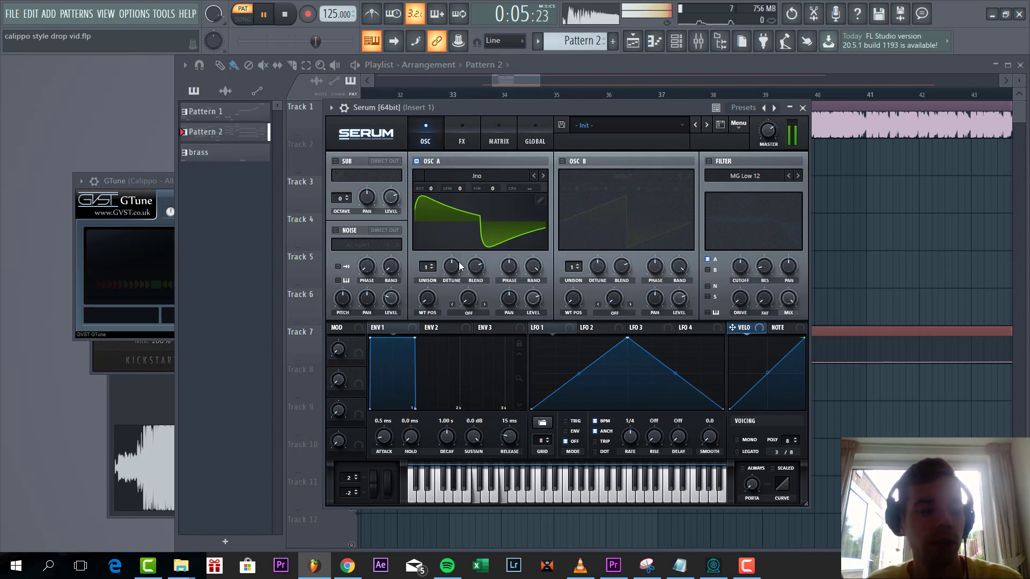
pyautogui.moveTo(427, 269); pyautogui.dragTo(433, 254)
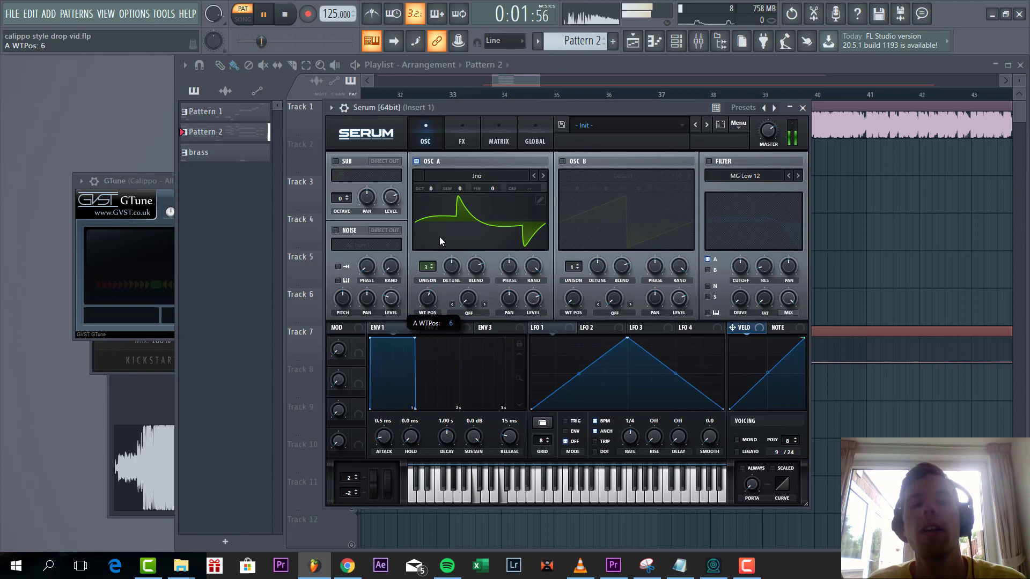
pyautogui.moveTo(432, 291); pyautogui.dragTo(435, 241)
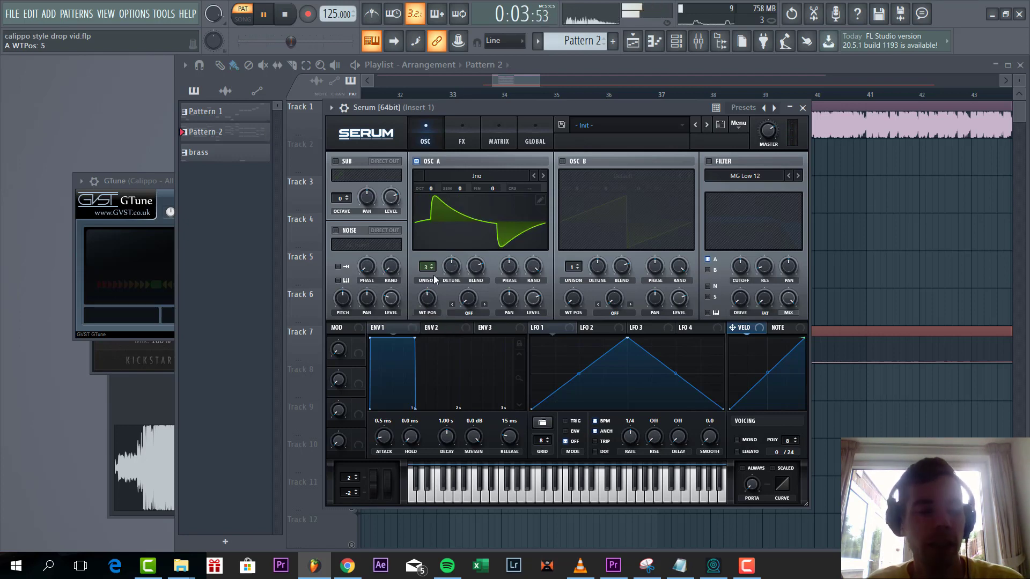
# Set ENV1 sustain to -inf, lengthen its release, and route it to unison detune
pyautogui.moveTo(467, 440); pyautogui.dragTo(476, 445)
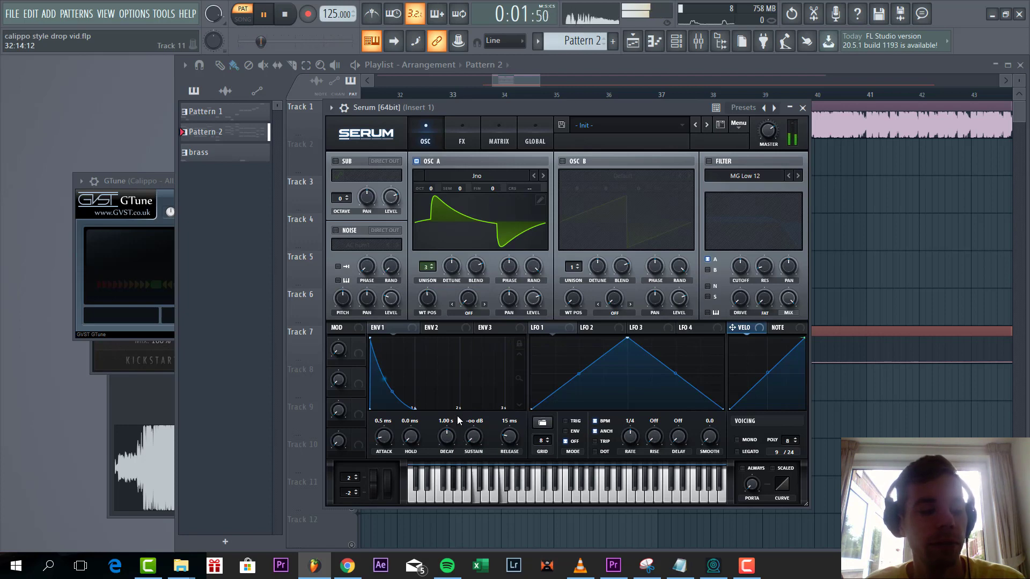
pyautogui.moveTo(509, 448); pyautogui.dragTo(507, 442)
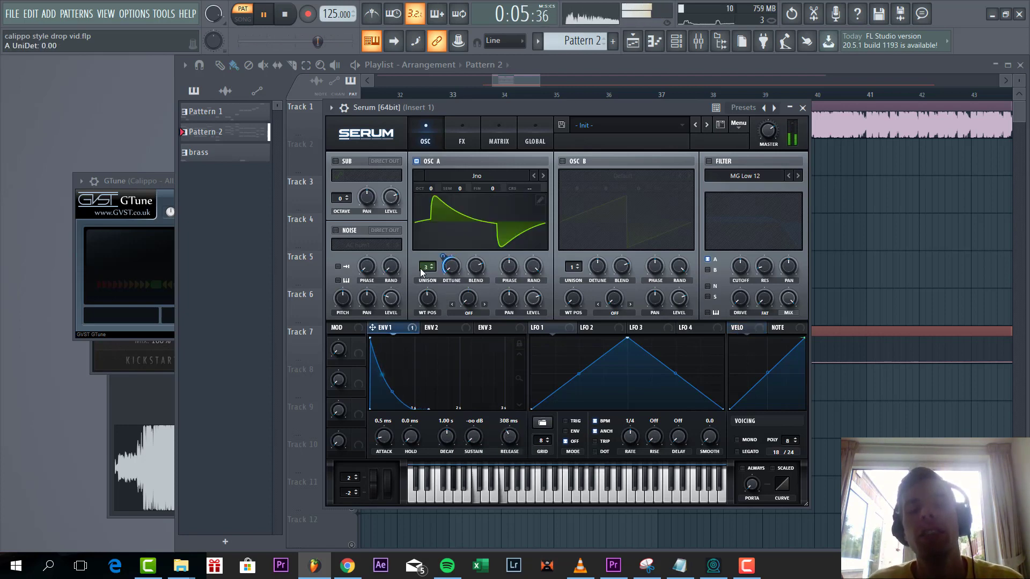
pyautogui.moveTo(447, 265); pyautogui.dragTo(439, 268)
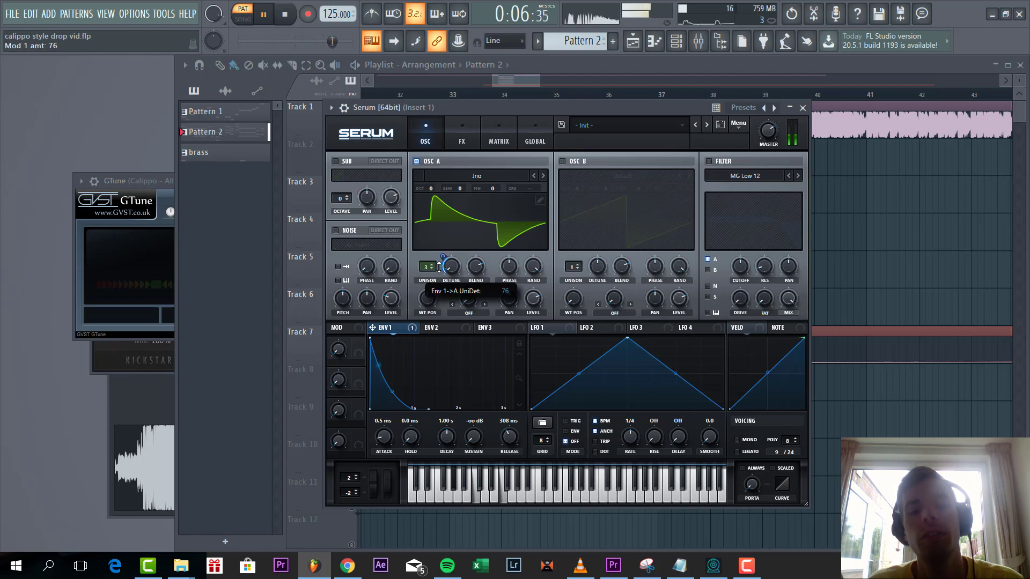
# Enable oscillator B with the SawRounded wavetable at a lower level
pyautogui.click(562, 161)
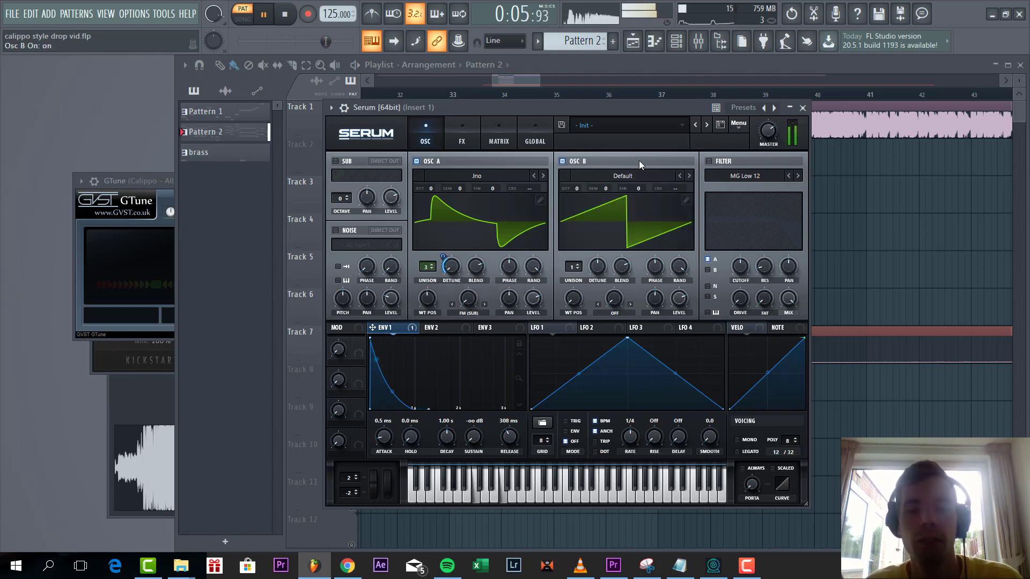
pyautogui.click(638, 175)
pyautogui.moveTo(603, 189)
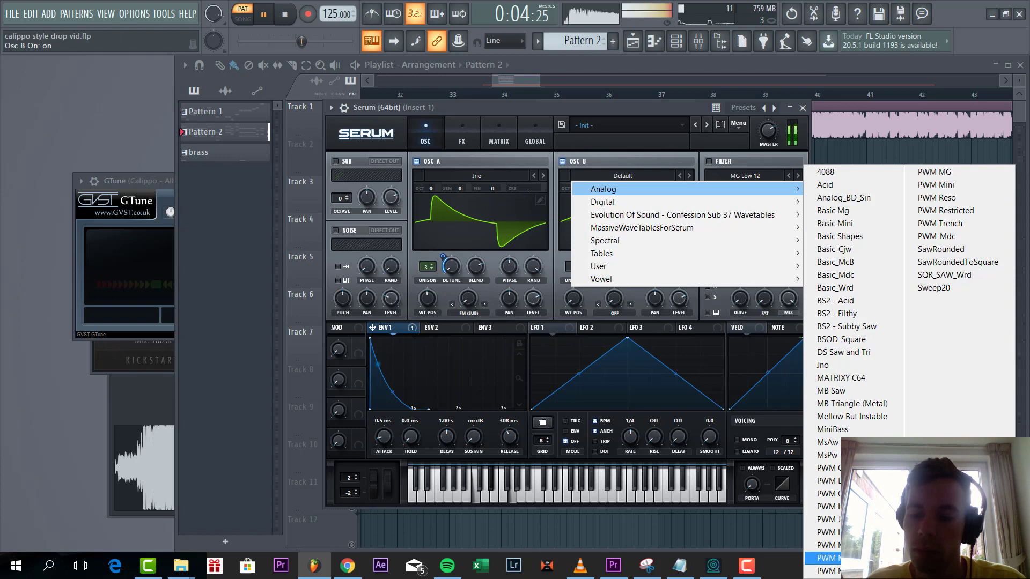
pyautogui.click(934, 250)
pyautogui.moveTo(581, 225); pyautogui.dragTo(579, 246)
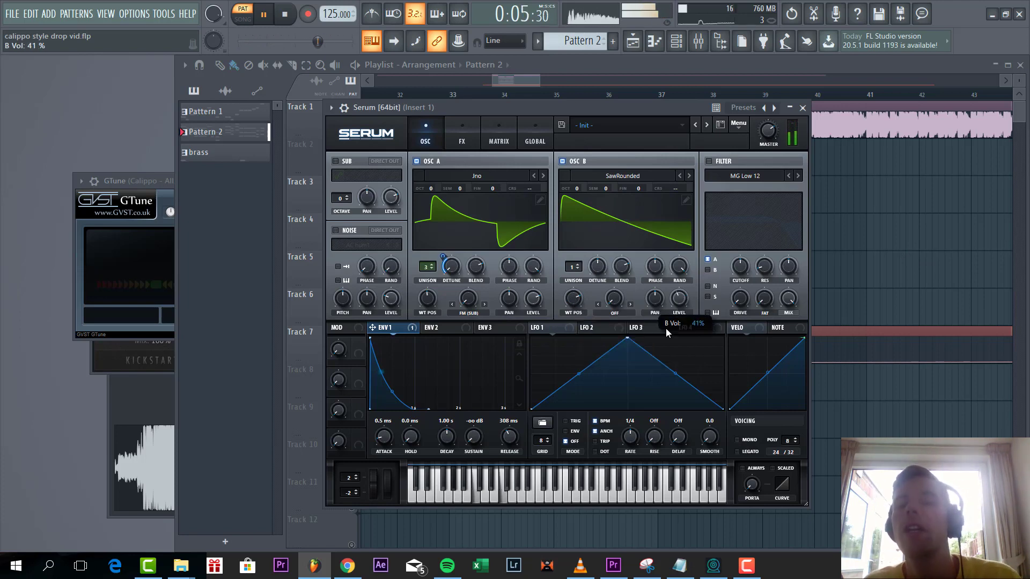
# Set oscillator A's warp to FM (from B), with envelope 1 controlling the amount
pyautogui.click(469, 313)
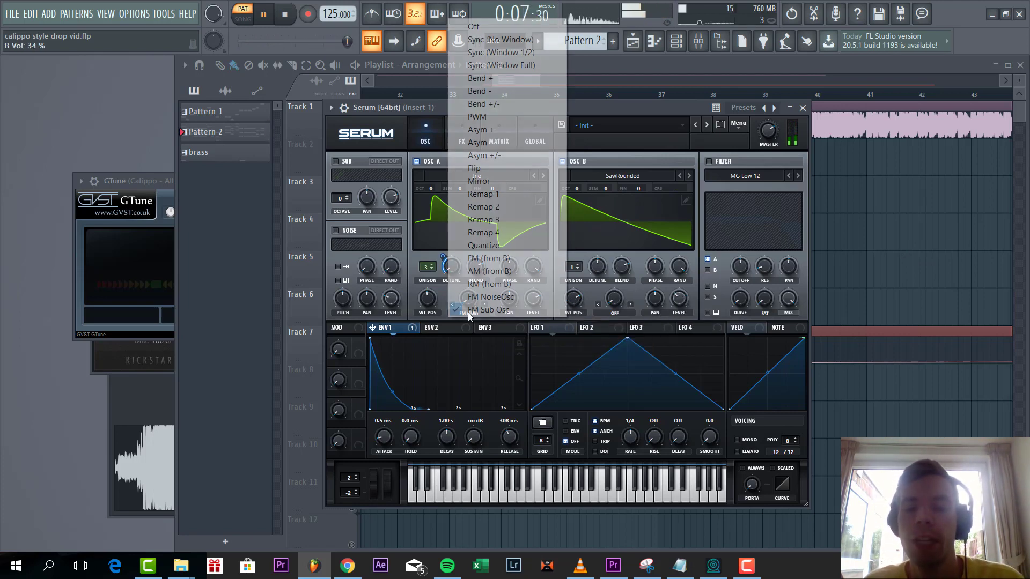
pyautogui.click(467, 258)
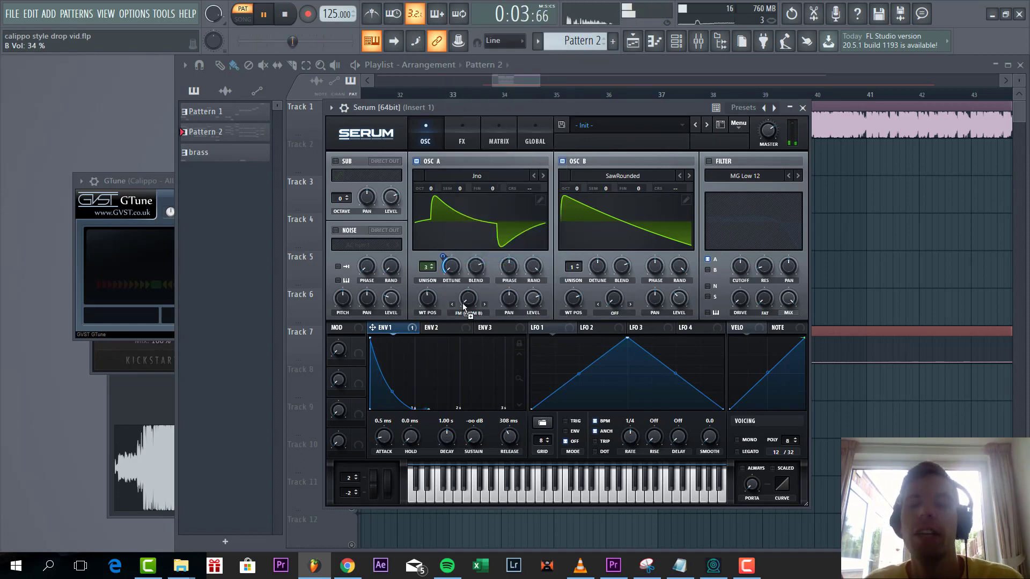
pyautogui.moveTo(464, 307); pyautogui.dragTo(446, 323)
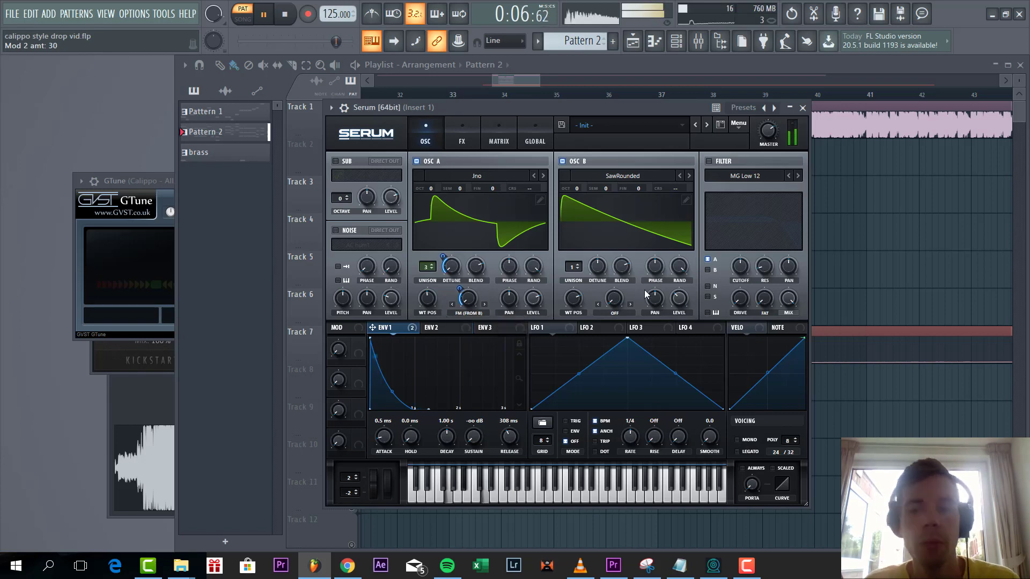
# Enable an MG Low 24 filter at 78 Hz cutoff, ENV1-swept, with 28% drive
pyautogui.click(709, 161)
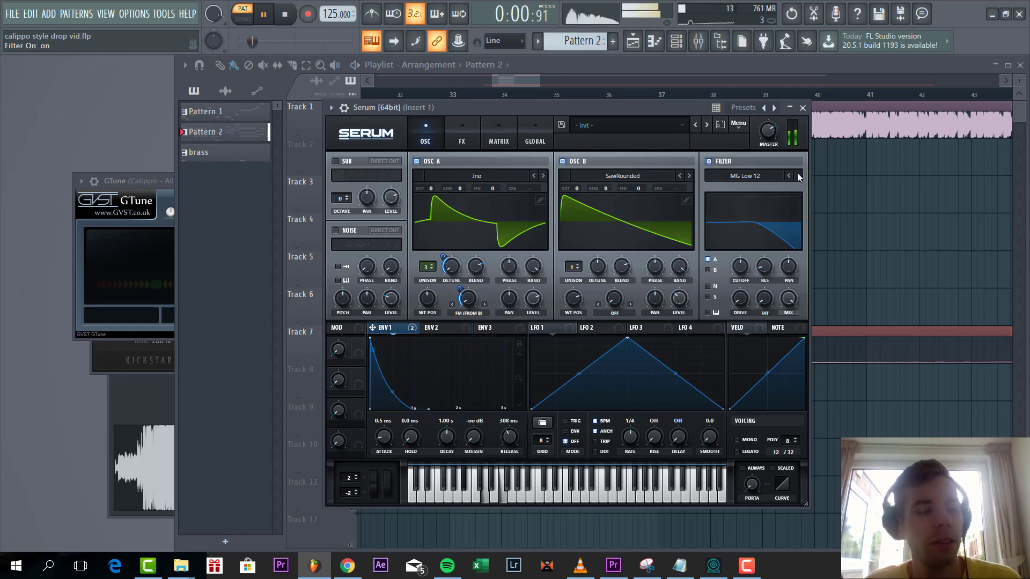
pyautogui.click(797, 176)
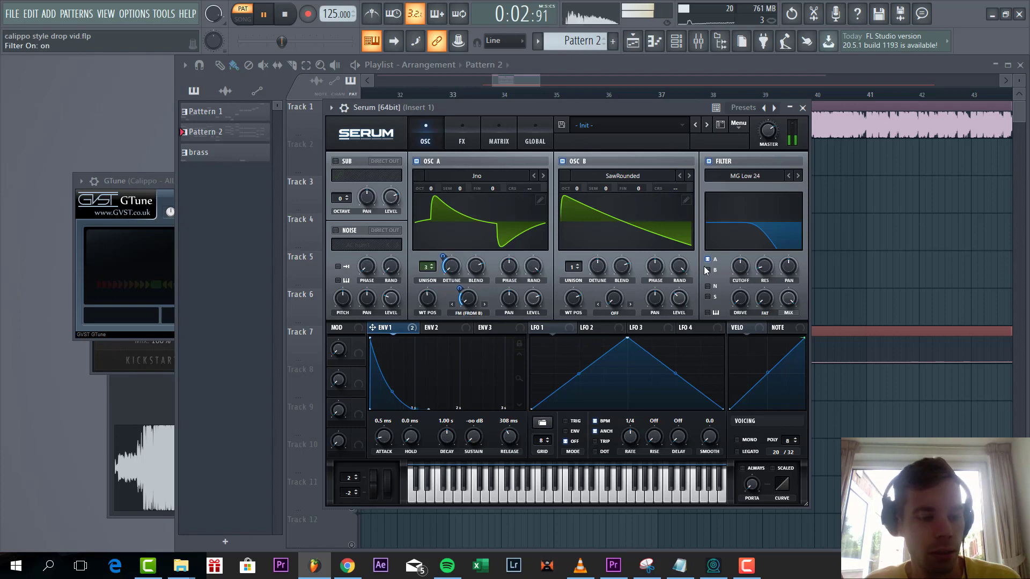
pyautogui.moveTo(740, 266); pyautogui.dragTo(740, 277)
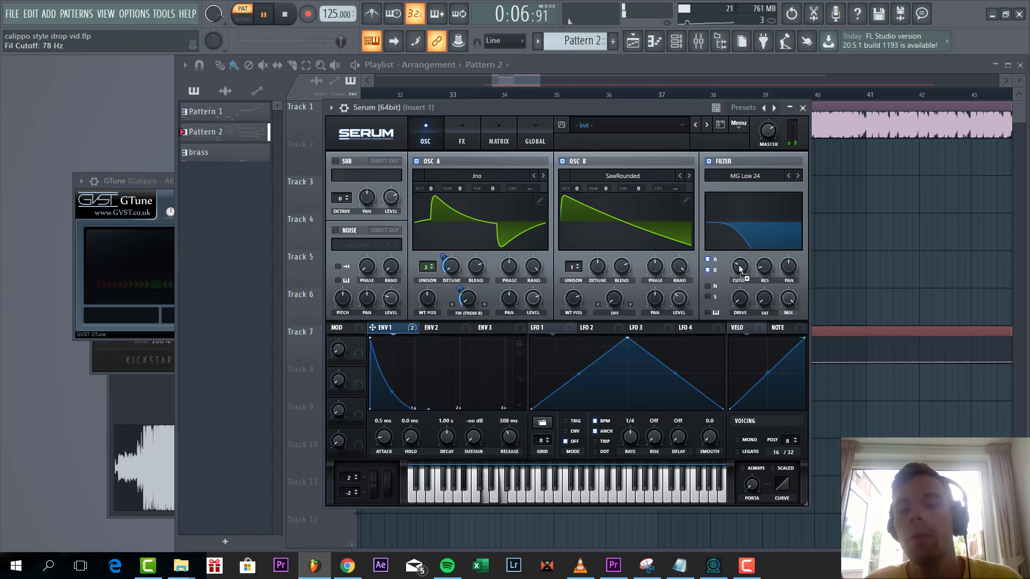
pyautogui.moveTo(741, 274); pyautogui.dragTo(730, 267)
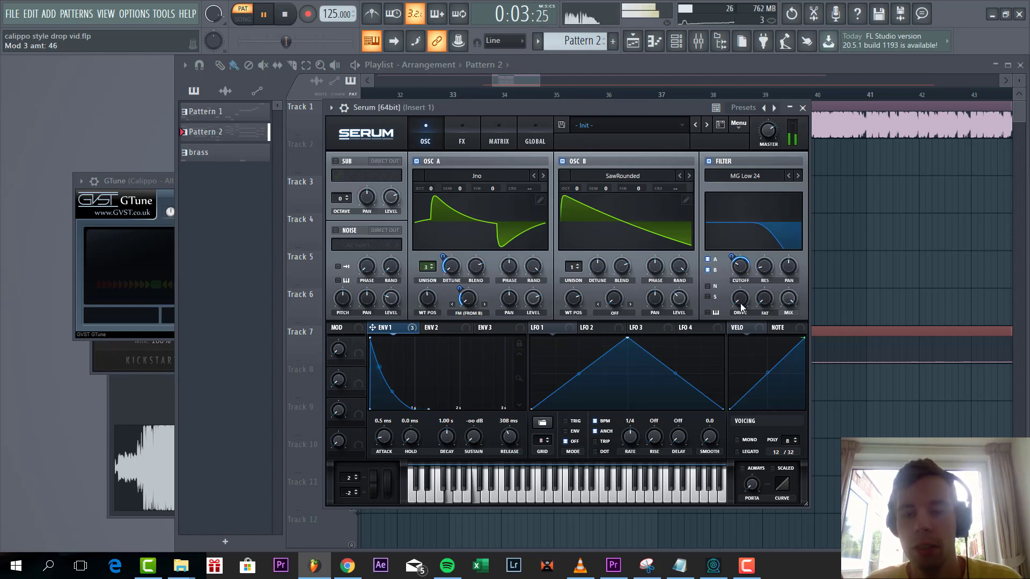
pyautogui.moveTo(742, 286); pyautogui.dragTo(742, 278)
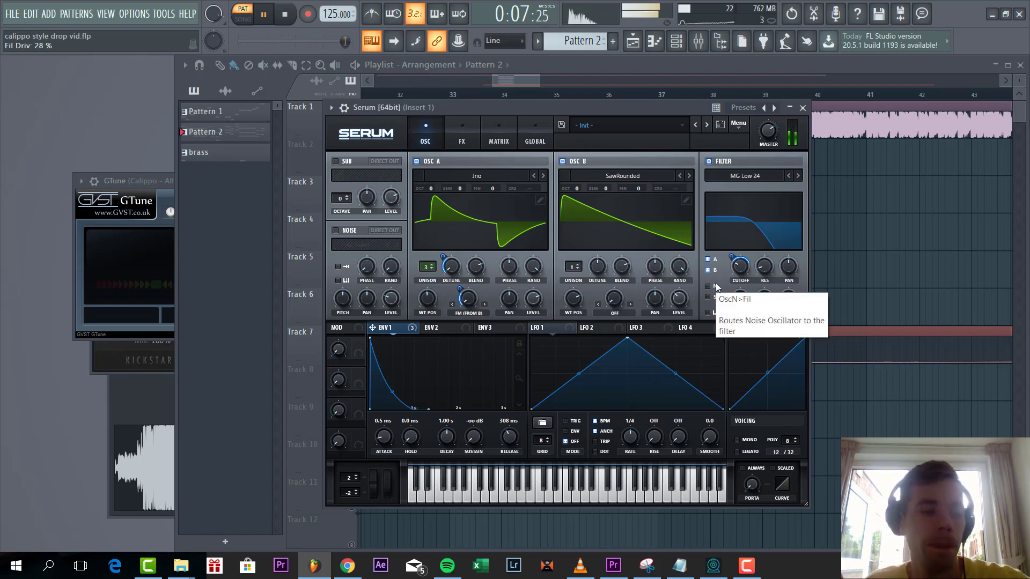
pyautogui.click(335, 230)
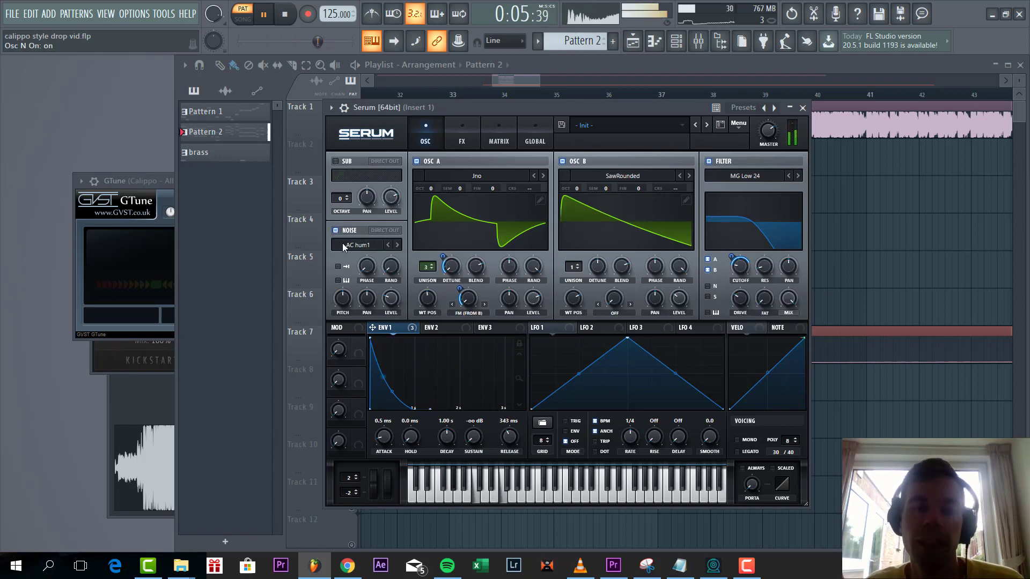
pyautogui.moveTo(381, 388)
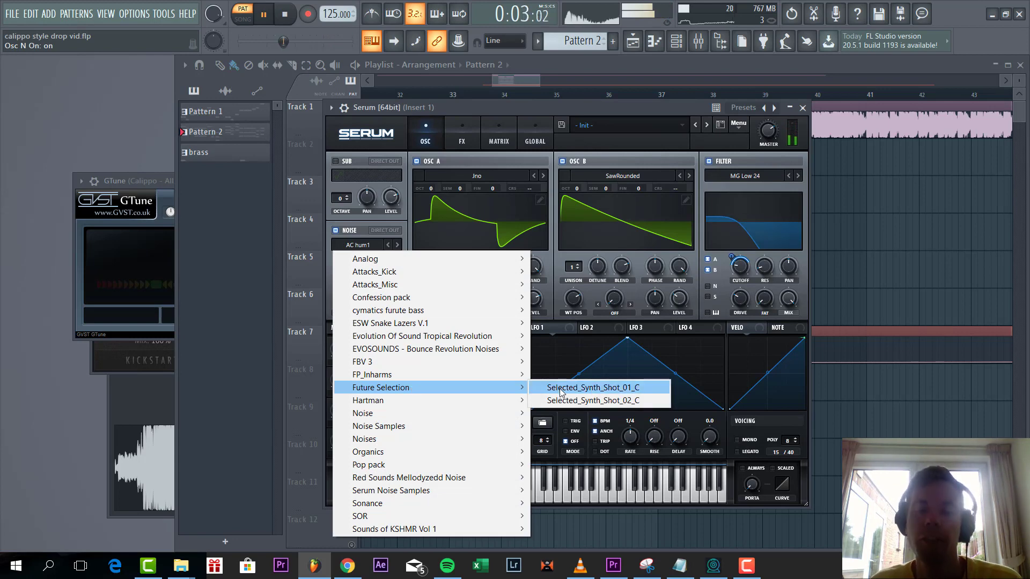
pyautogui.click(564, 389)
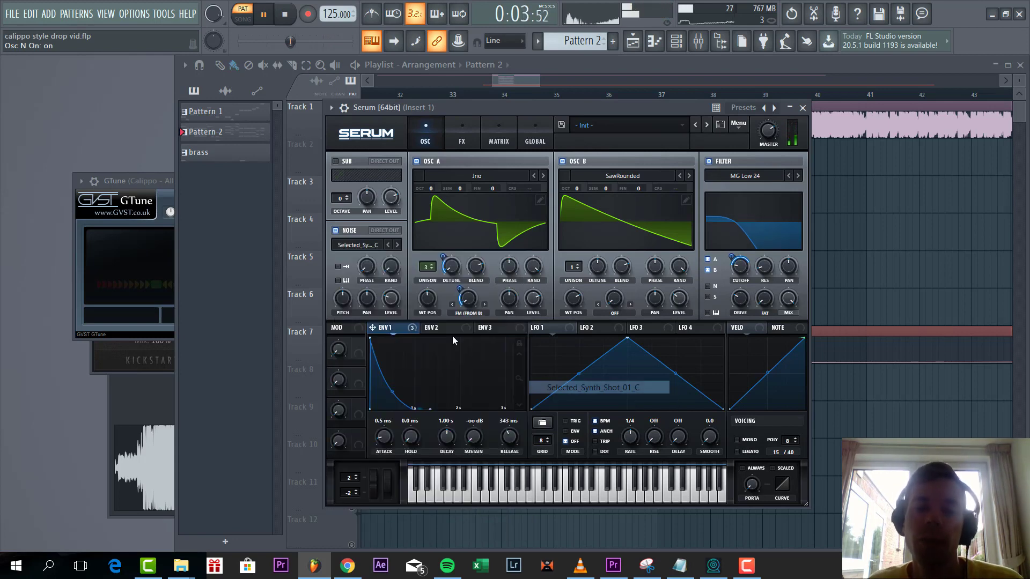
pyautogui.click(338, 280)
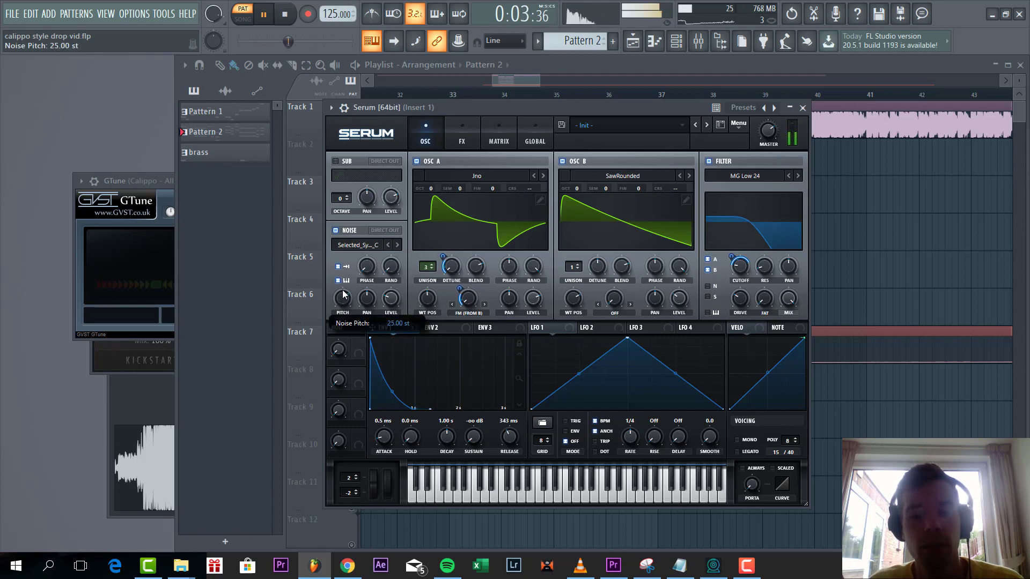
pyautogui.moveTo(343, 296); pyautogui.dragTo(343, 299)
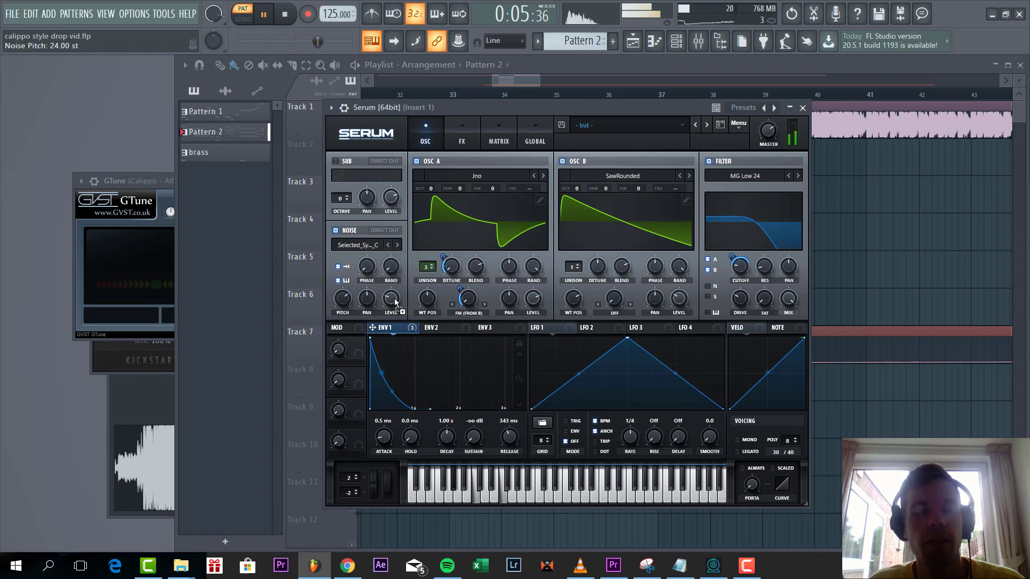
pyautogui.click(415, 161)
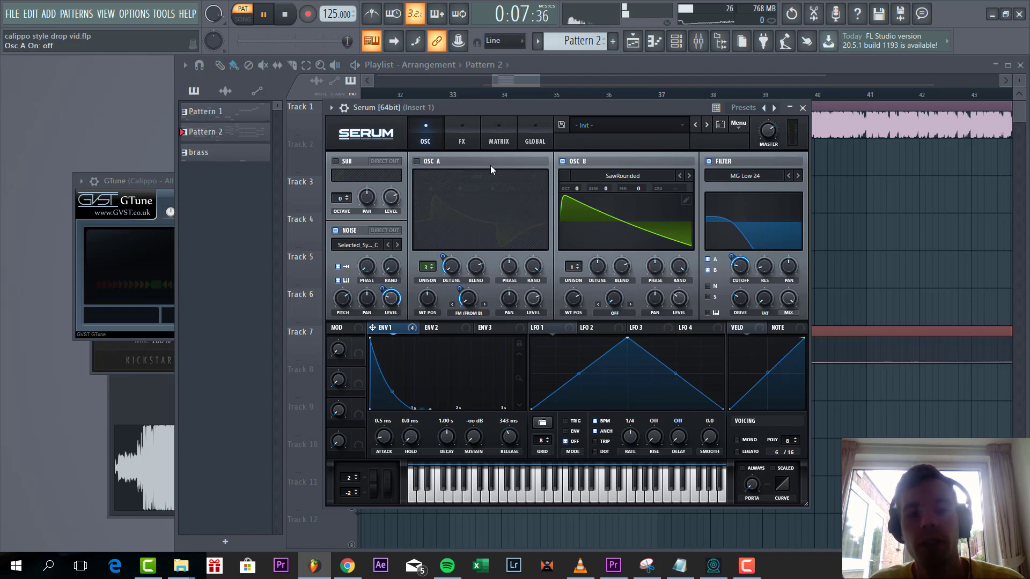
pyautogui.click(561, 161)
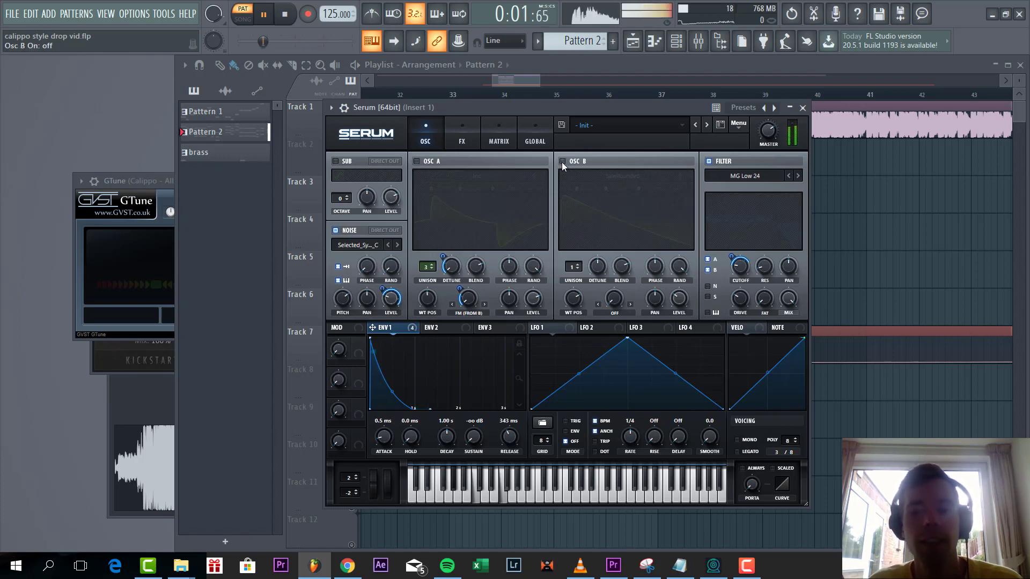
pyautogui.click(562, 162)
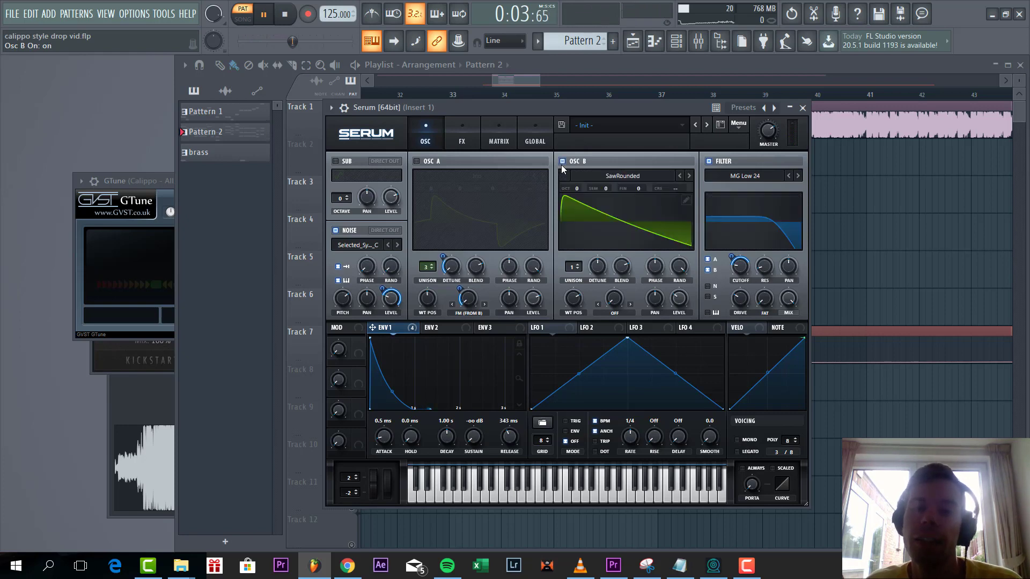
pyautogui.click(421, 162)
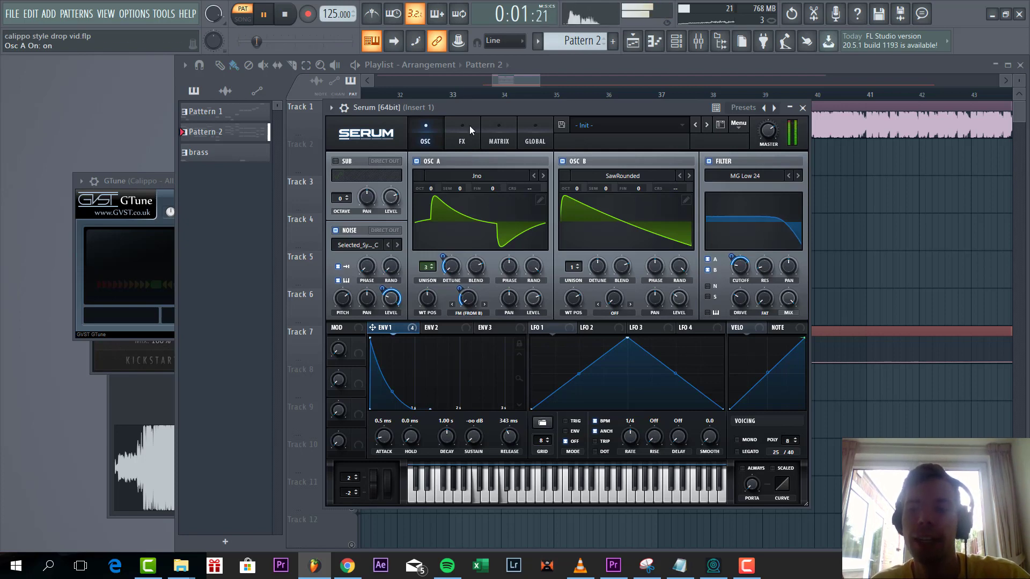
# Enable Hyper/Dimension in Serum's effects with its mix turned down to zero
pyautogui.click(461, 136)
pyautogui.click(338, 164)
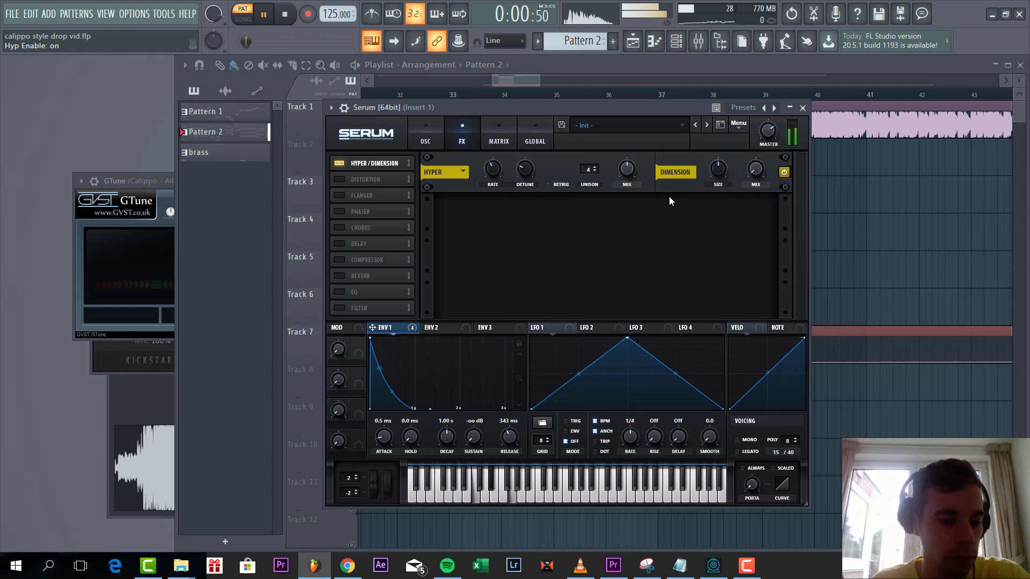
pyautogui.moveTo(627, 169); pyautogui.dragTo(627, 190)
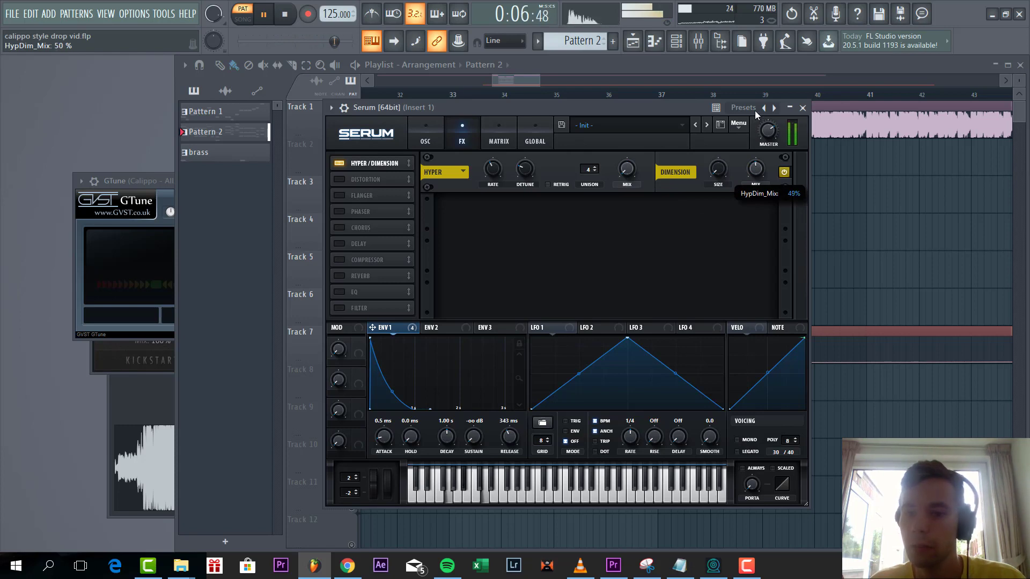
pyautogui.moveTo(718, 169)
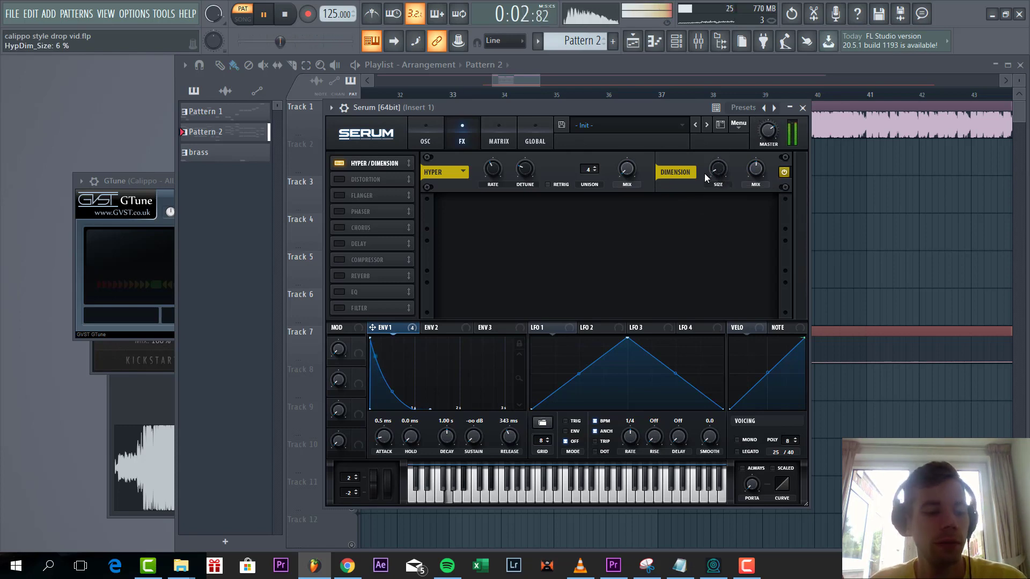
# Add a Phaser in slot two with lowered frequency and 36% mix
pyautogui.click(340, 212)
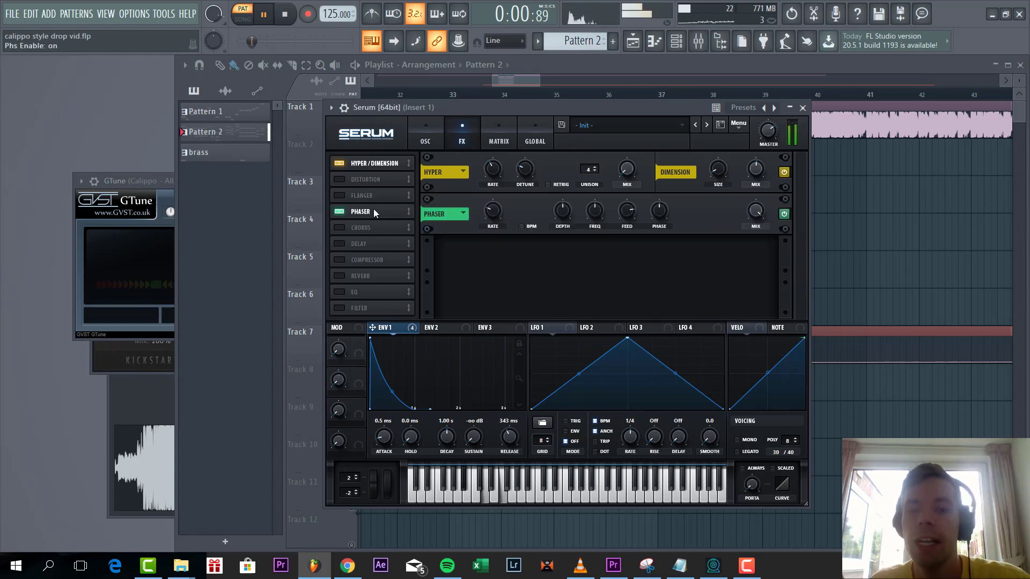
pyautogui.moveTo(374, 210); pyautogui.dragTo(383, 178)
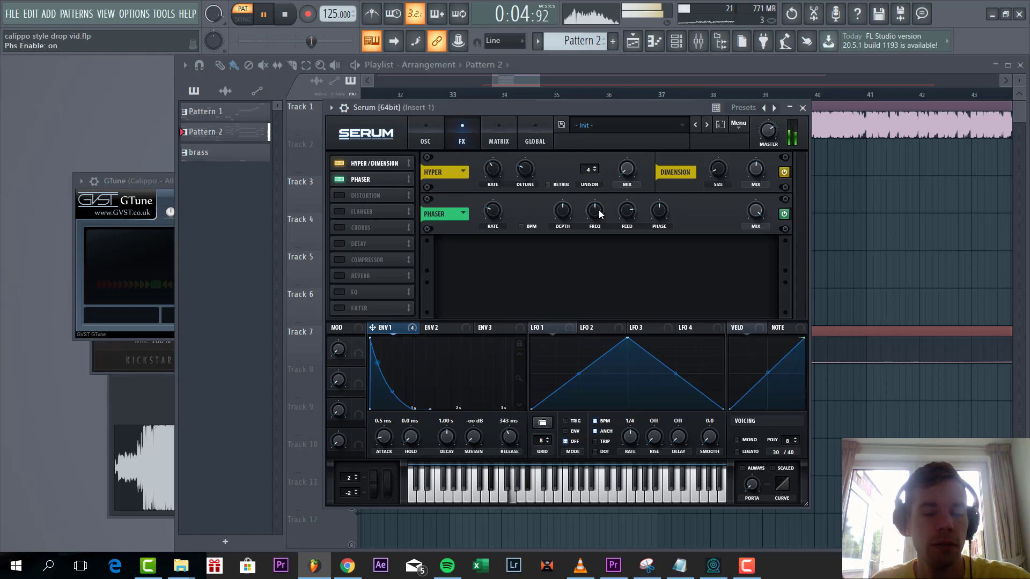
pyautogui.moveTo(600, 214); pyautogui.dragTo(595, 225)
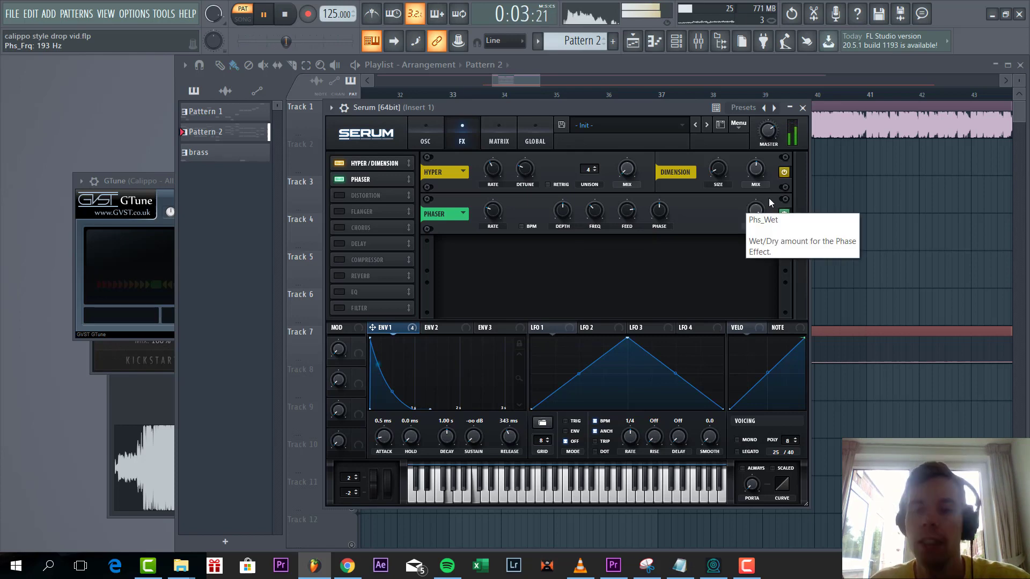
pyautogui.moveTo(756, 211); pyautogui.dragTo(747, 228)
pyautogui.moveTo(732, 269); pyautogui.dragTo(733, 264)
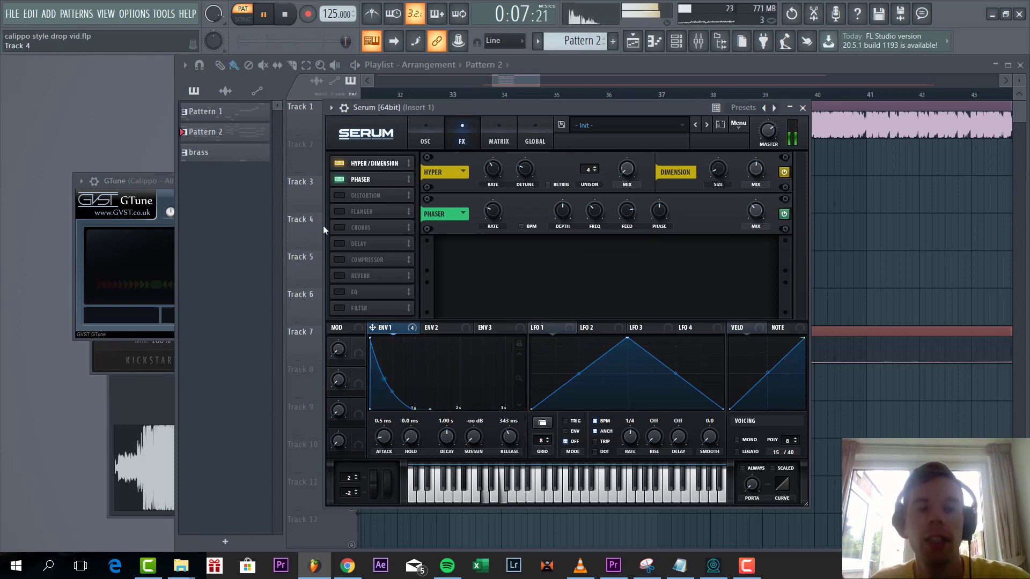
# Enable Chorus at 29% mix and a Compressor moved up with 10.5 dB gain
pyautogui.click(339, 227)
pyautogui.moveTo(750, 251); pyautogui.dragTo(750, 256)
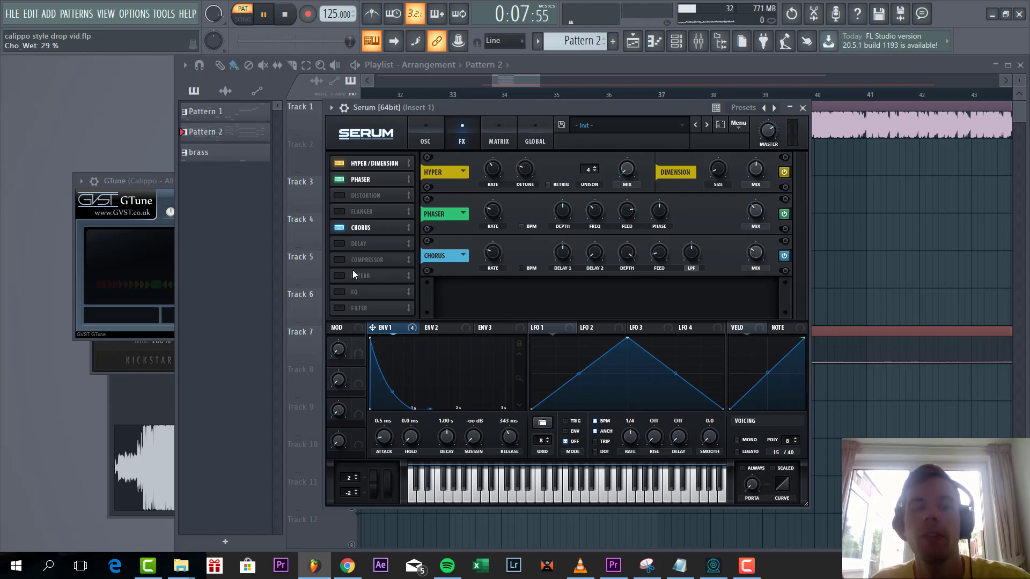
pyautogui.moveTo(355, 259); pyautogui.dragTo(367, 244)
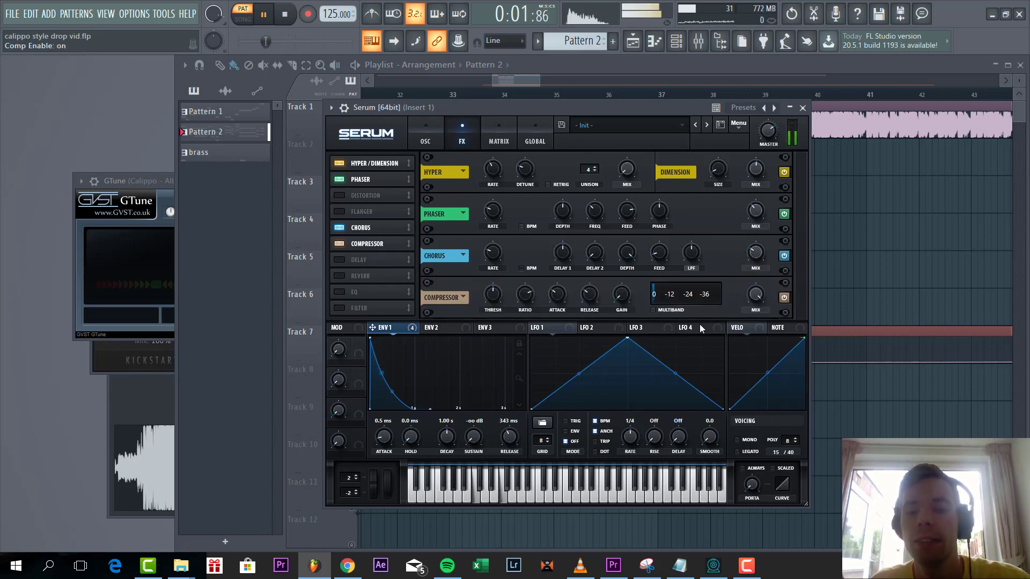
pyautogui.moveTo(621, 295)
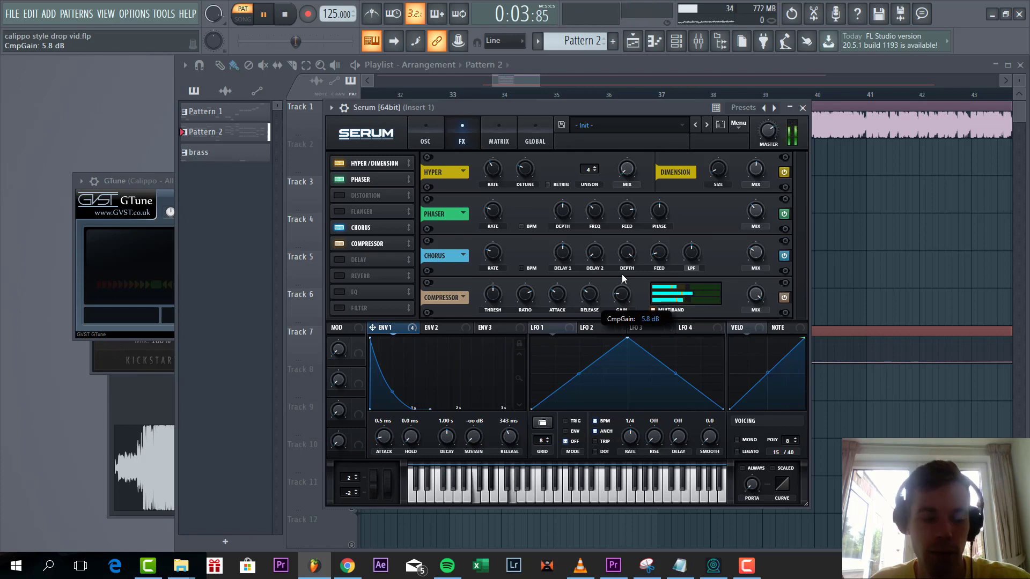
pyautogui.moveTo(622, 274); pyautogui.dragTo(617, 256)
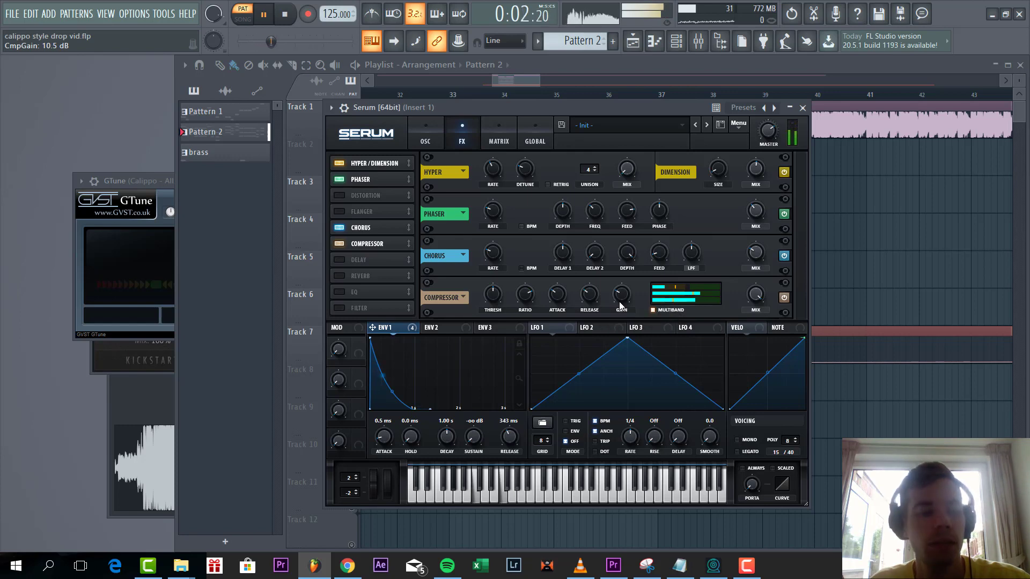
# Add a ping-pong Delay under the Compressor, right time 1/8, filtered, about 19% mix
pyautogui.click(356, 259)
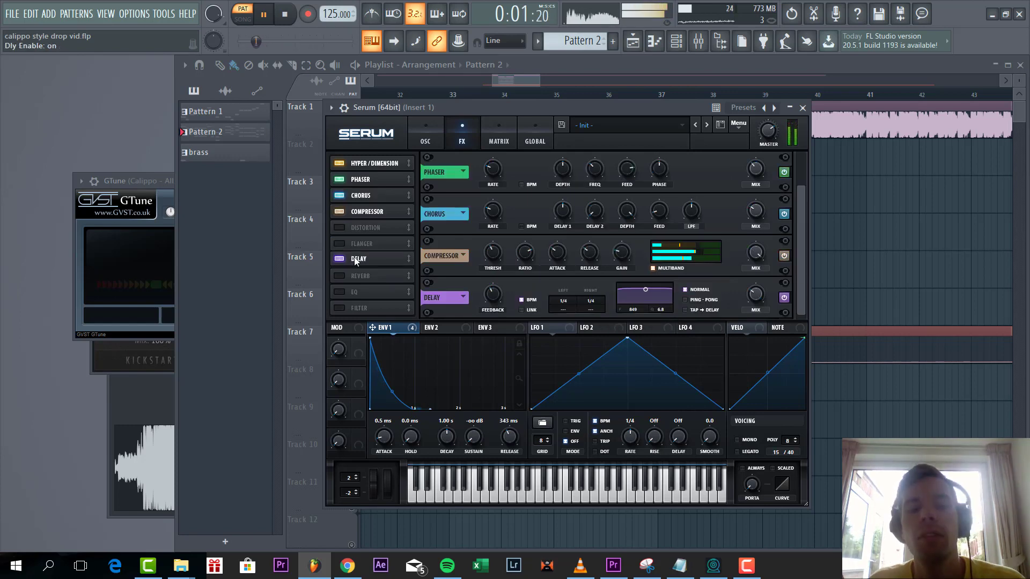
pyautogui.moveTo(357, 259); pyautogui.dragTo(365, 228)
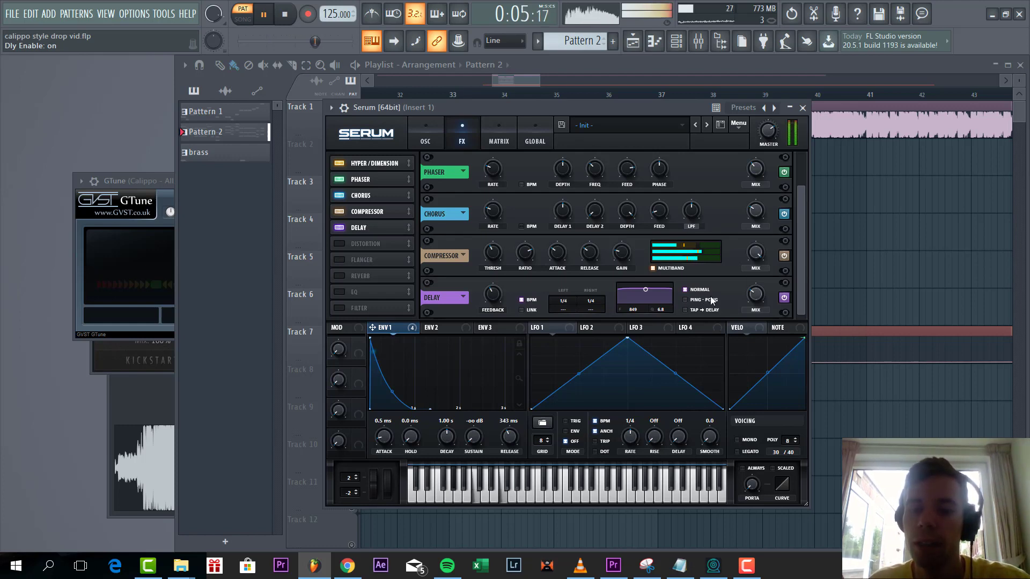
pyautogui.click(690, 301)
pyautogui.moveTo(601, 299); pyautogui.dragTo(597, 305)
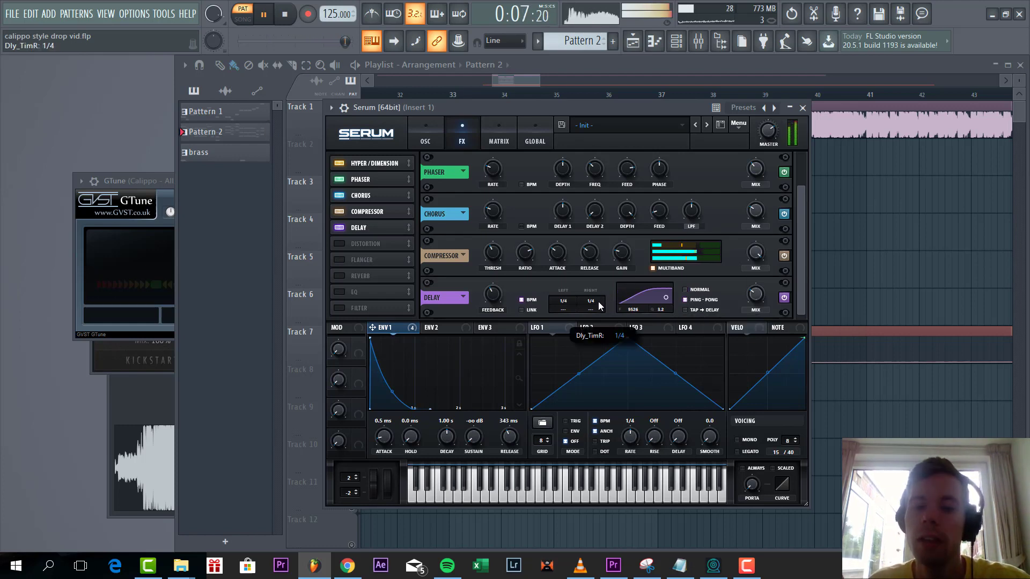
pyautogui.moveTo(666, 296)
pyautogui.mouseDown()
pyautogui.moveTo(738, 321)
pyautogui.moveTo(749, 305)
pyautogui.mouseUp()
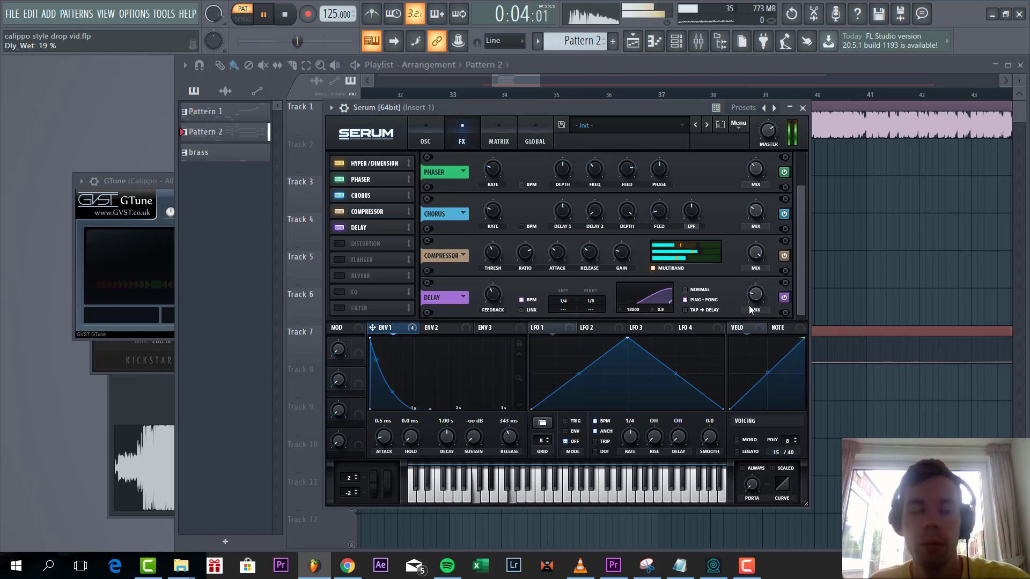
# Enable Tube Distortion with envelope 1 modulating drive and mix at 64%
pyautogui.click(339, 243)
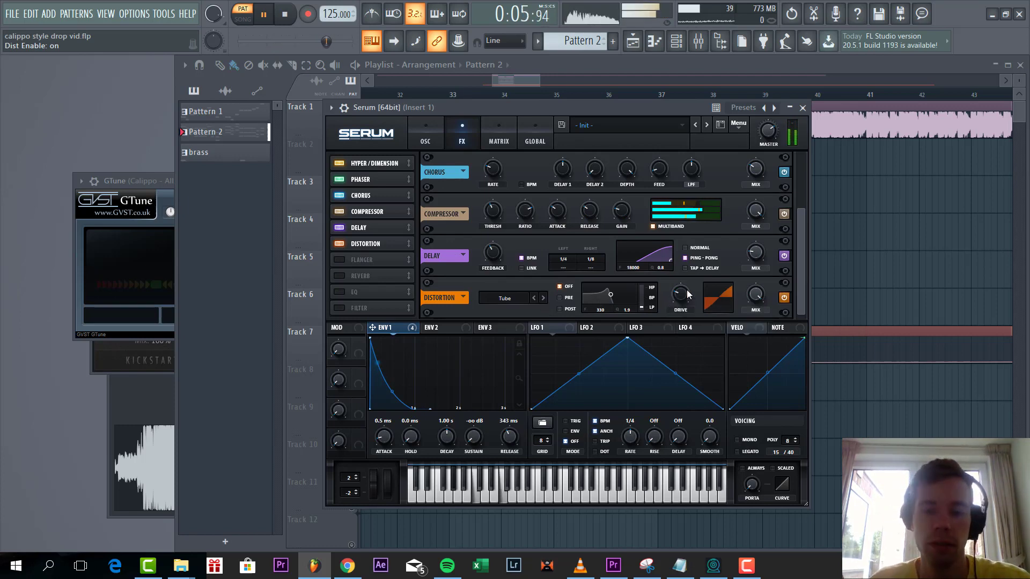
pyautogui.moveTo(753, 296); pyautogui.dragTo(745, 319)
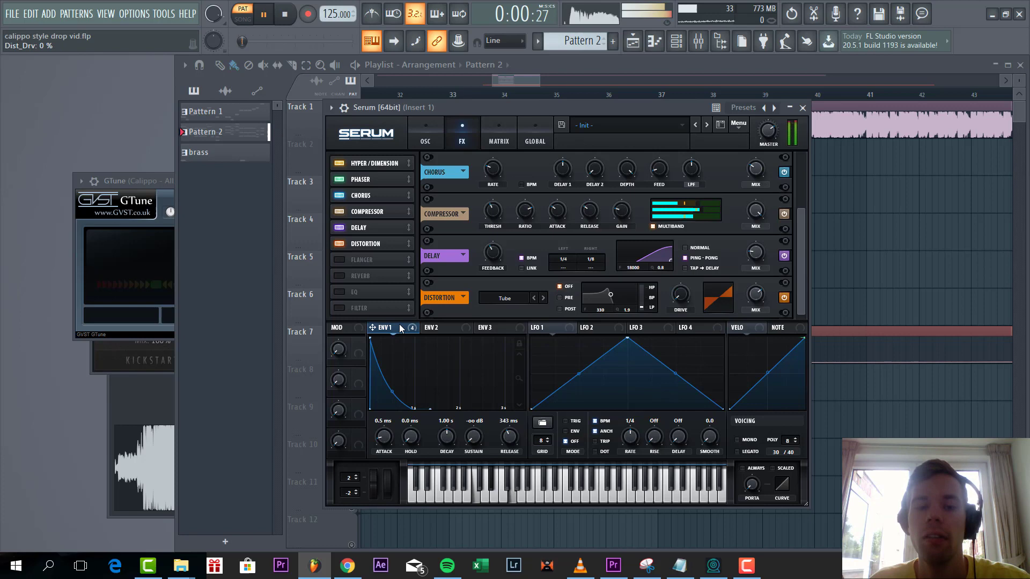
pyautogui.moveTo(675, 296); pyautogui.dragTo(670, 310)
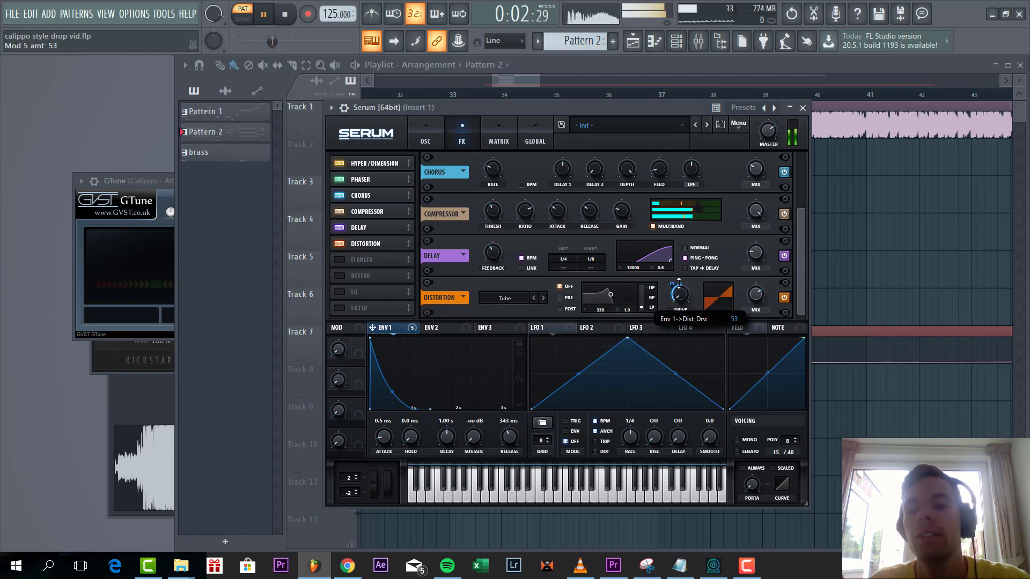
pyautogui.moveTo(756, 294); pyautogui.dragTo(755, 302)
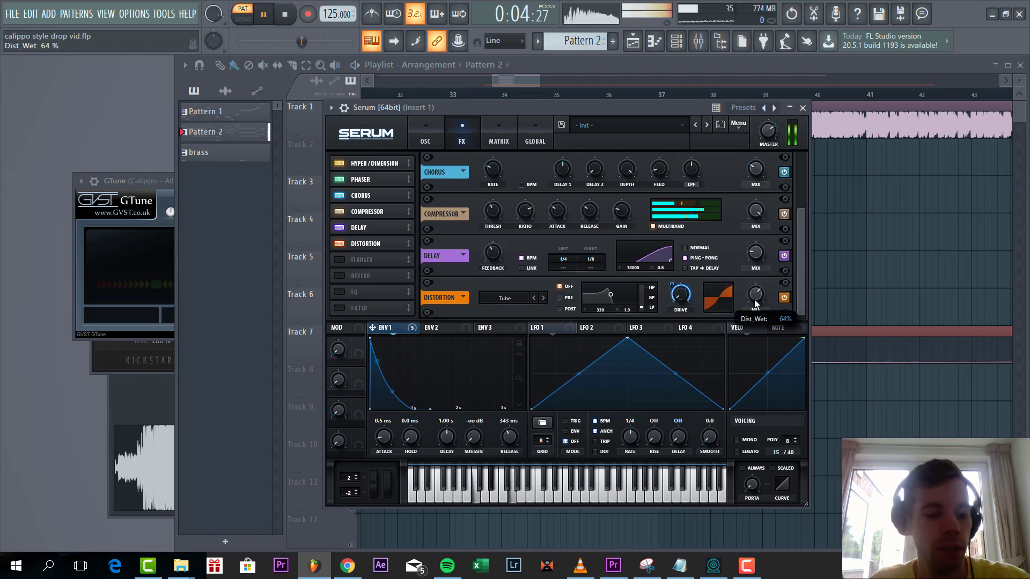
pyautogui.click(333, 292)
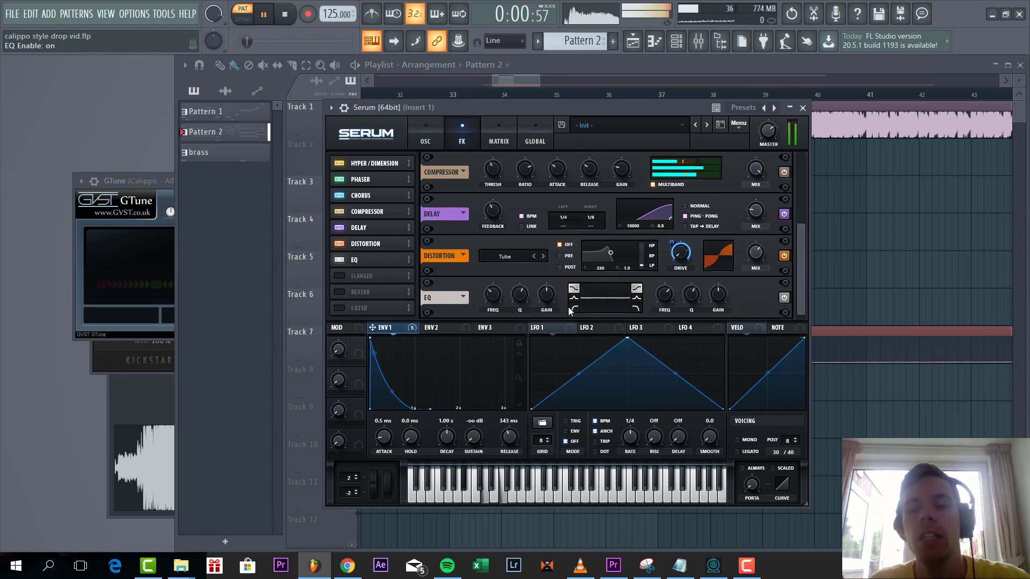
# Cut the EQ's low shelf gain and route envelope 1 to its high gain
pyautogui.moveTo(562, 304); pyautogui.dragTo(511, 311)
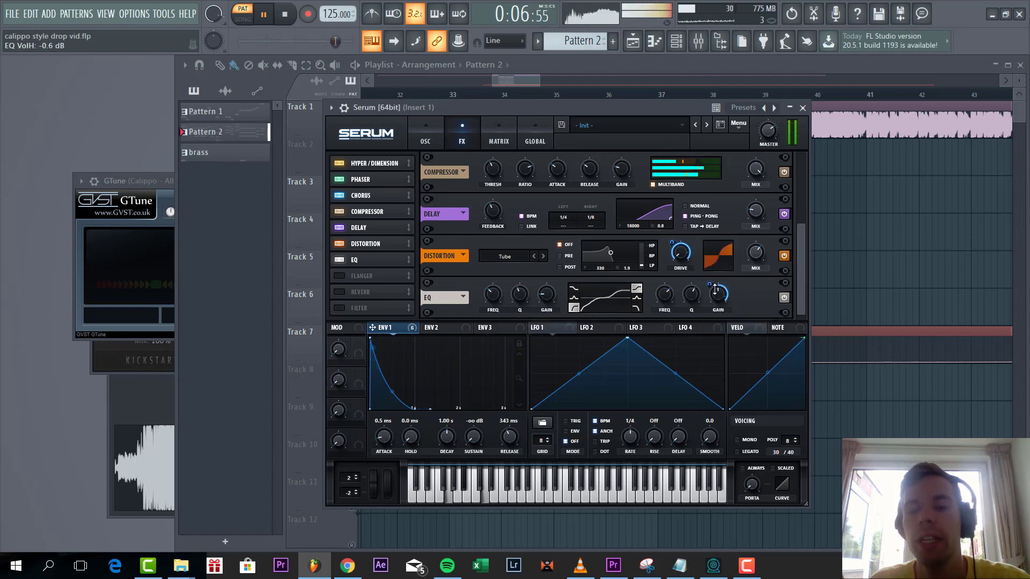
pyautogui.moveTo(715, 292); pyautogui.dragTo(709, 311)
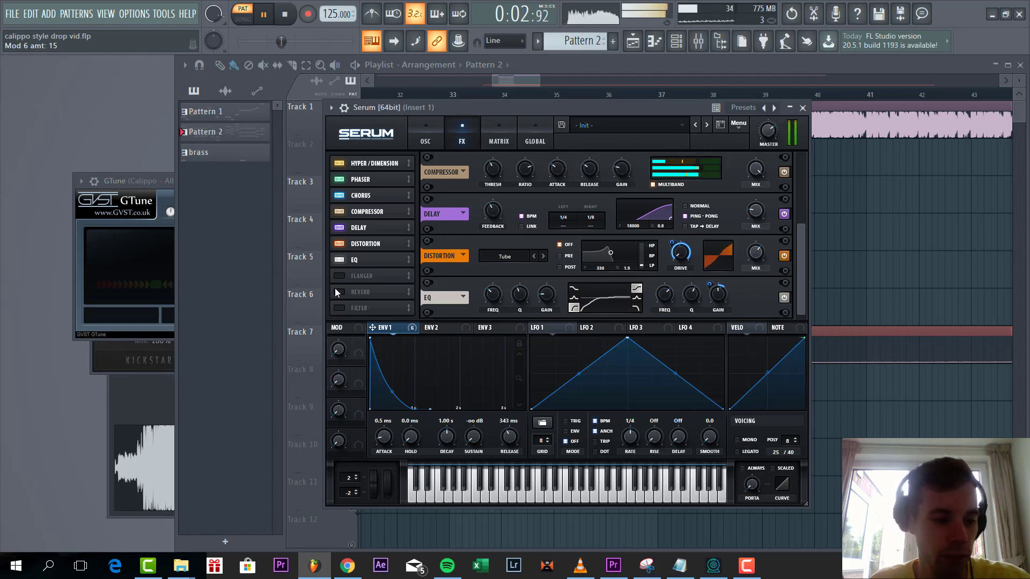
pyautogui.click(339, 309)
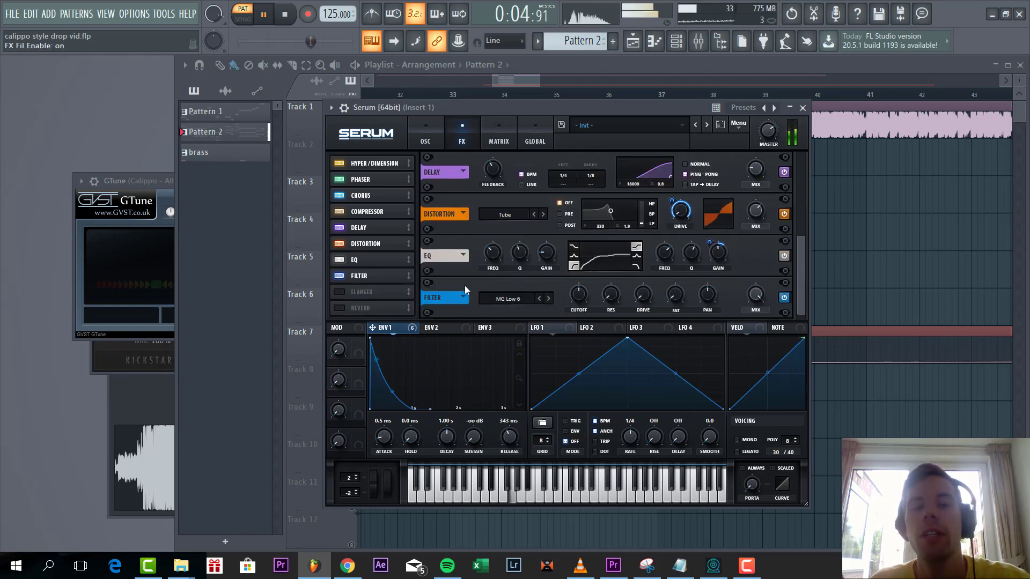
# Set the Filter effect to Misc > Allpasses with envelope 1 modulating its drive
pyautogui.click(510, 297)
pyautogui.moveTo(510, 350)
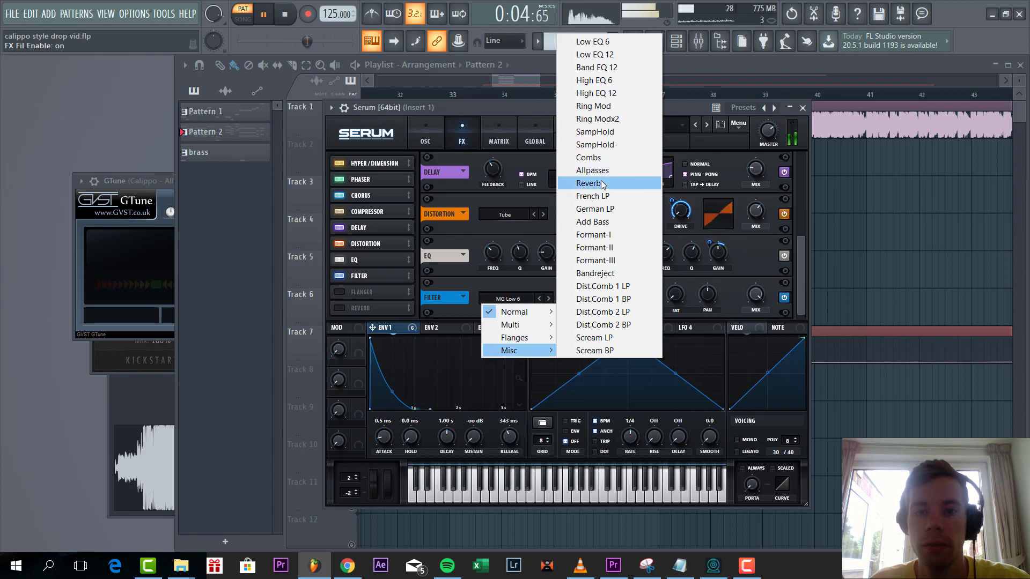
pyautogui.click(595, 171)
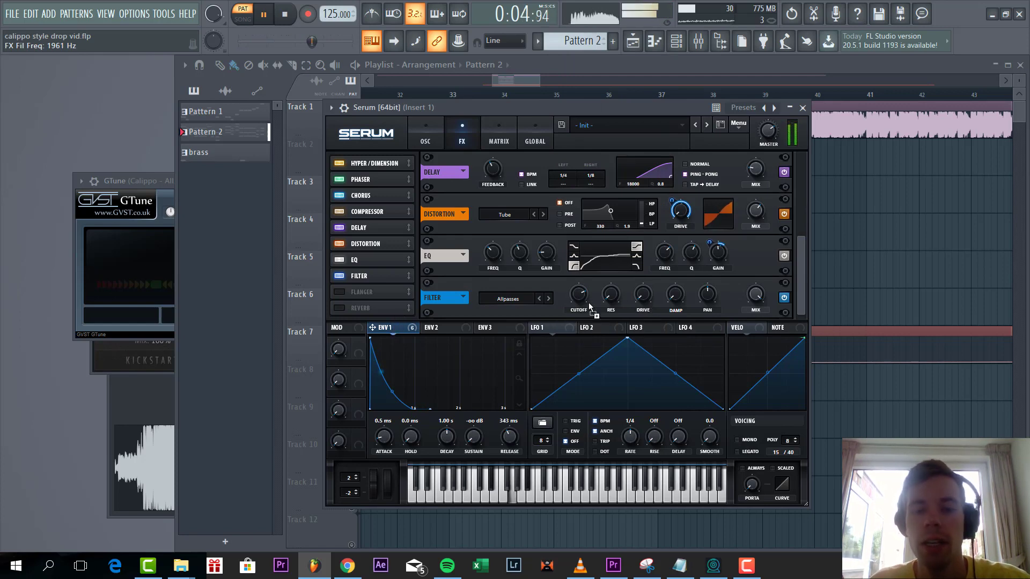
pyautogui.moveTo(636, 288); pyautogui.dragTo(624, 321)
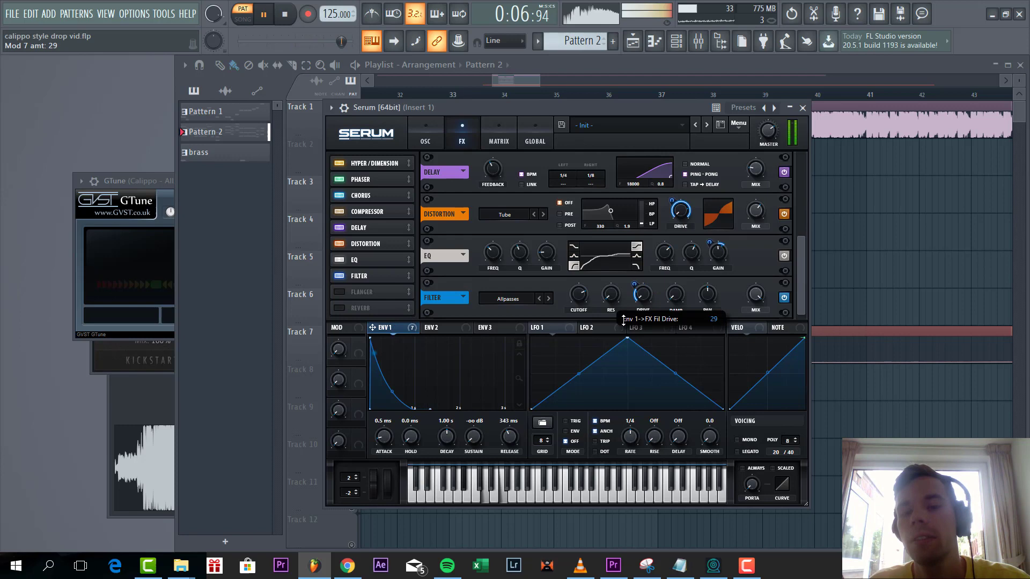
pyautogui.click(425, 141)
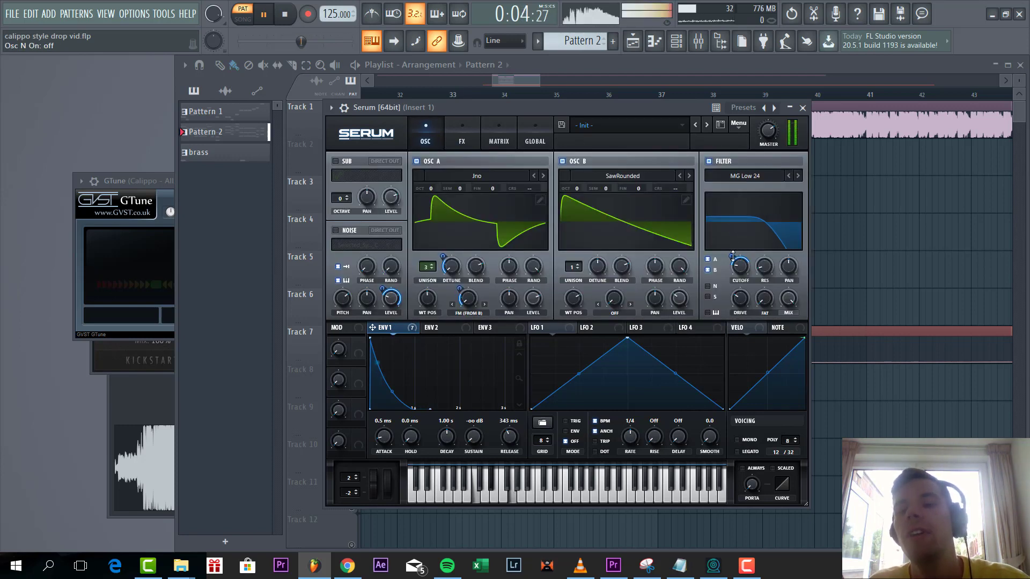
# Lower the cutoff, enable noise with less Env 1 amount, and give ENV 3 44 ms decay, 0% sustain
pyautogui.moveTo(738, 261); pyautogui.dragTo(718, 258)
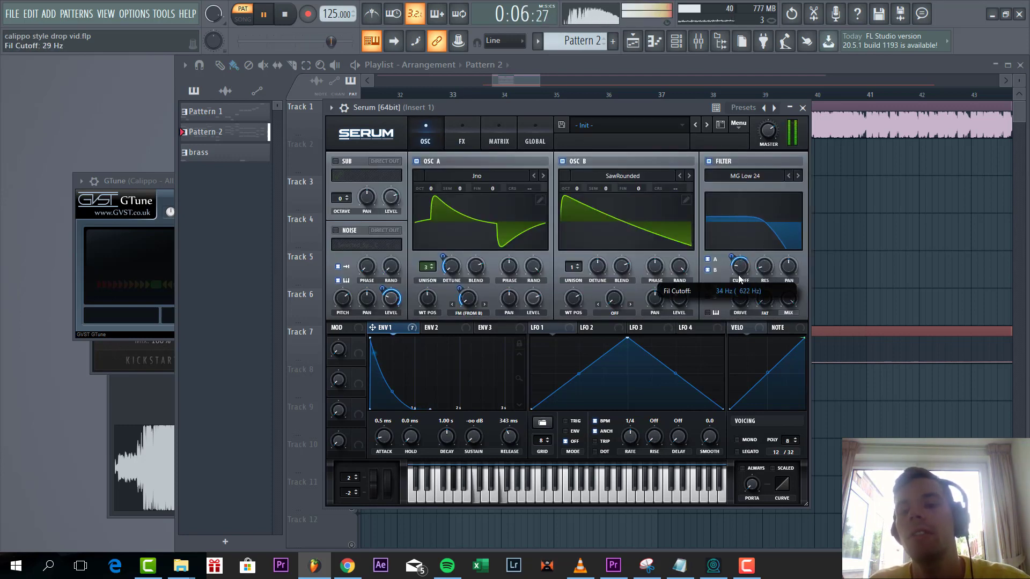
pyautogui.click(336, 231)
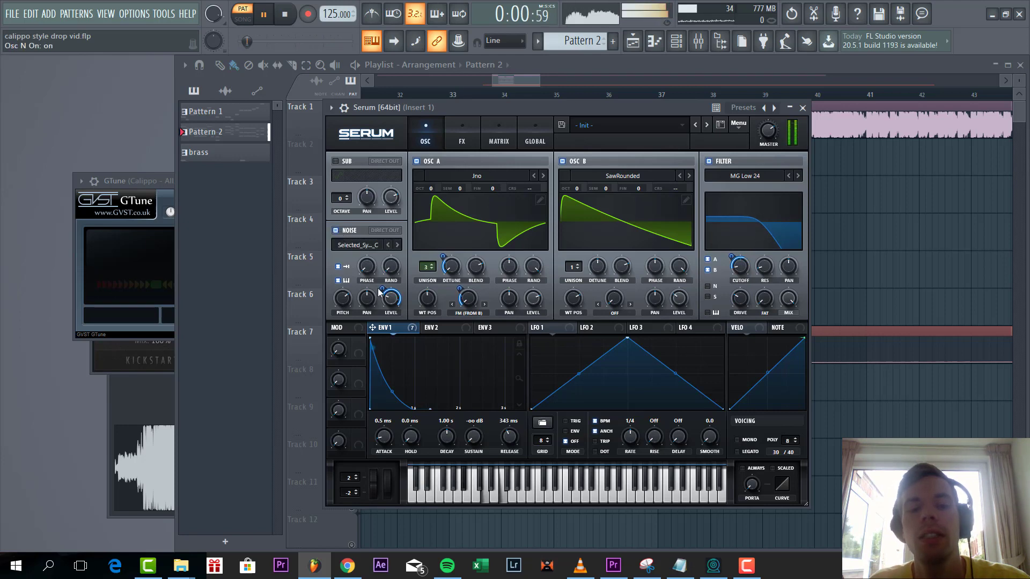
pyautogui.moveTo(382, 300); pyautogui.dragTo(382, 303)
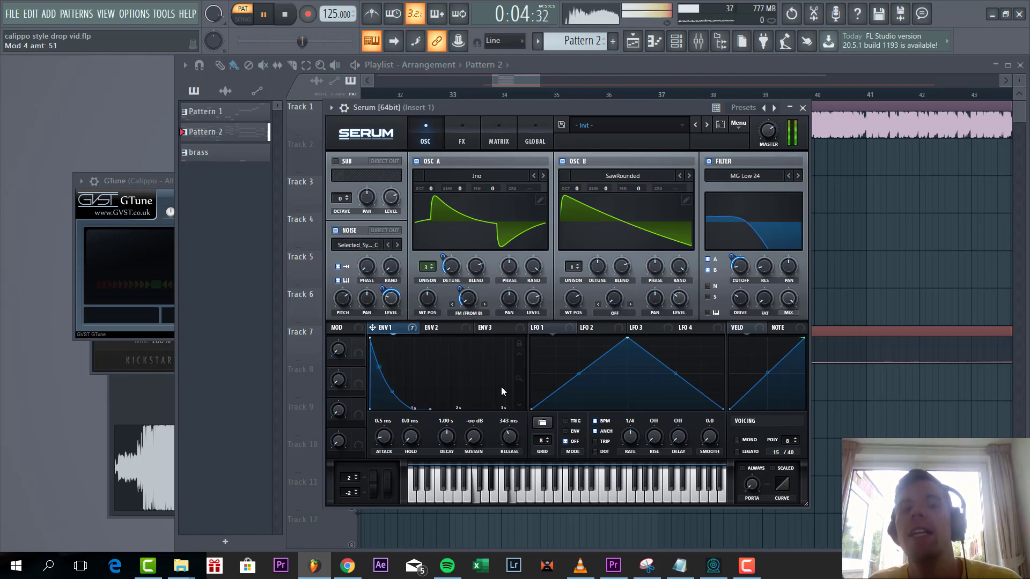
pyautogui.click(492, 328)
pyautogui.moveTo(475, 437)
pyautogui.mouseDown()
pyautogui.moveTo(474, 467)
pyautogui.moveTo(446, 452)
pyautogui.mouseUp()
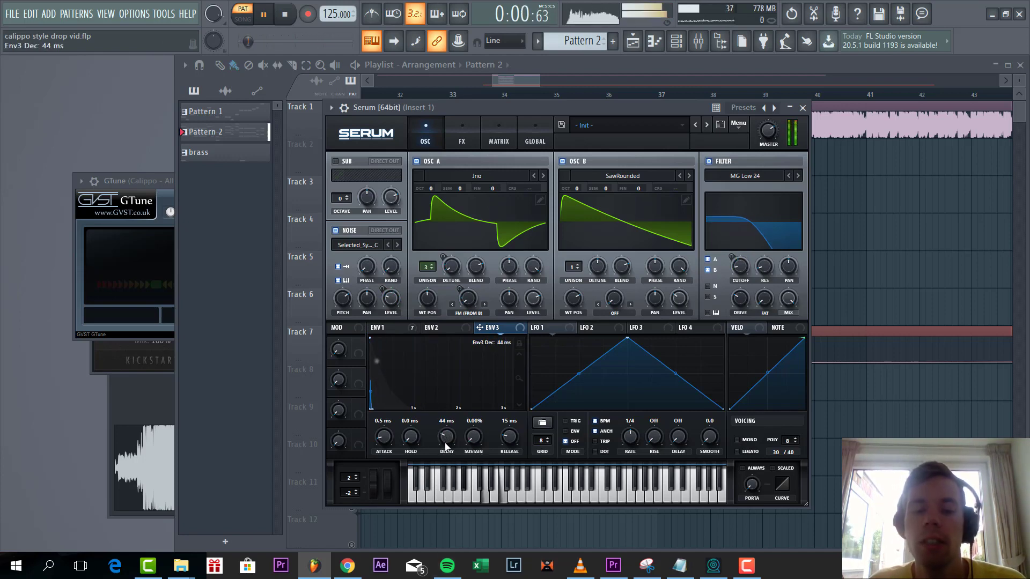
# Add a matrix row routing Env 3 to Global Mast.Tun and raise its amount
pyautogui.click(492, 135)
pyautogui.click(352, 302)
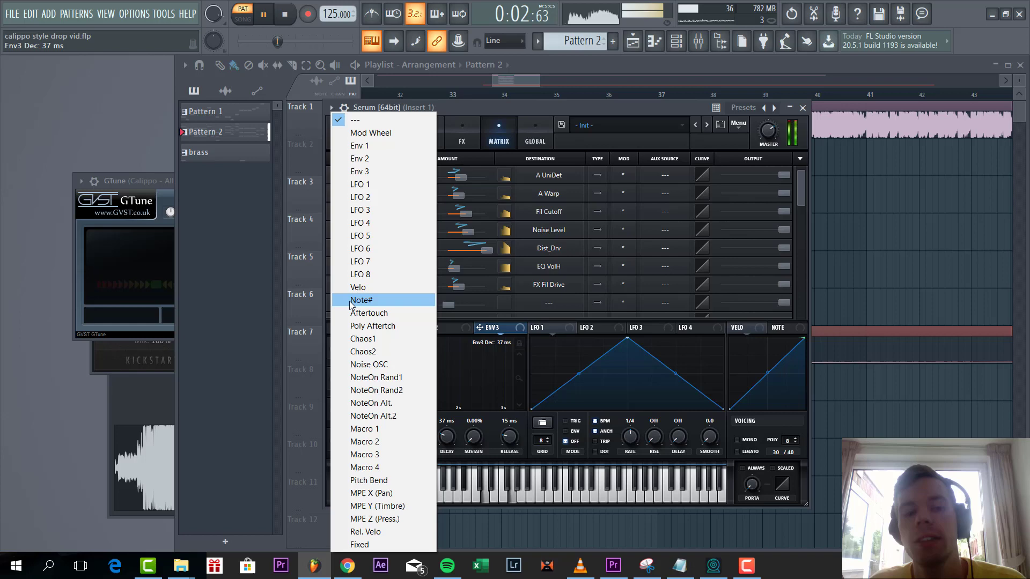
pyautogui.click(371, 174)
pyautogui.click(552, 307)
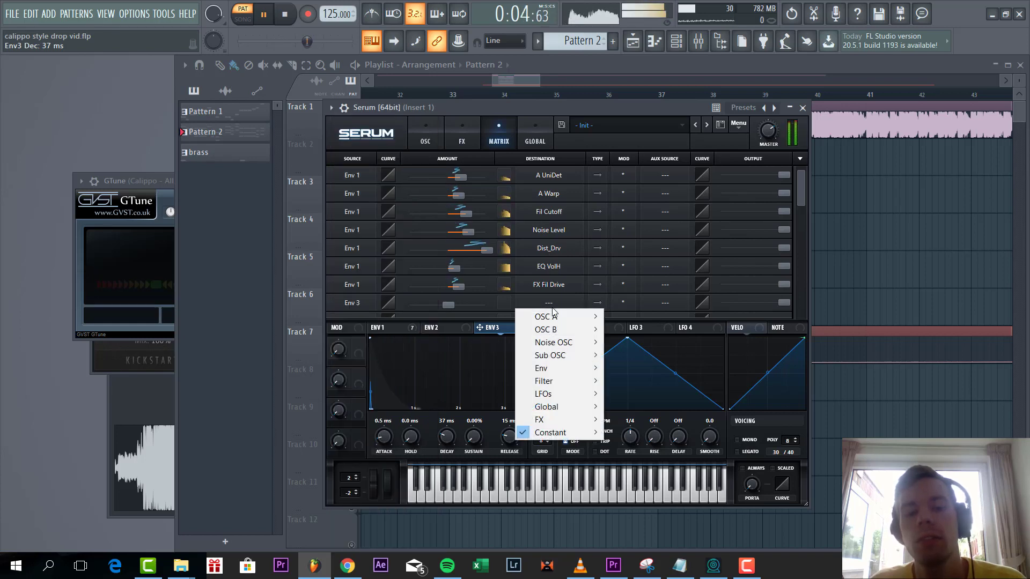
pyautogui.moveTo(547, 406)
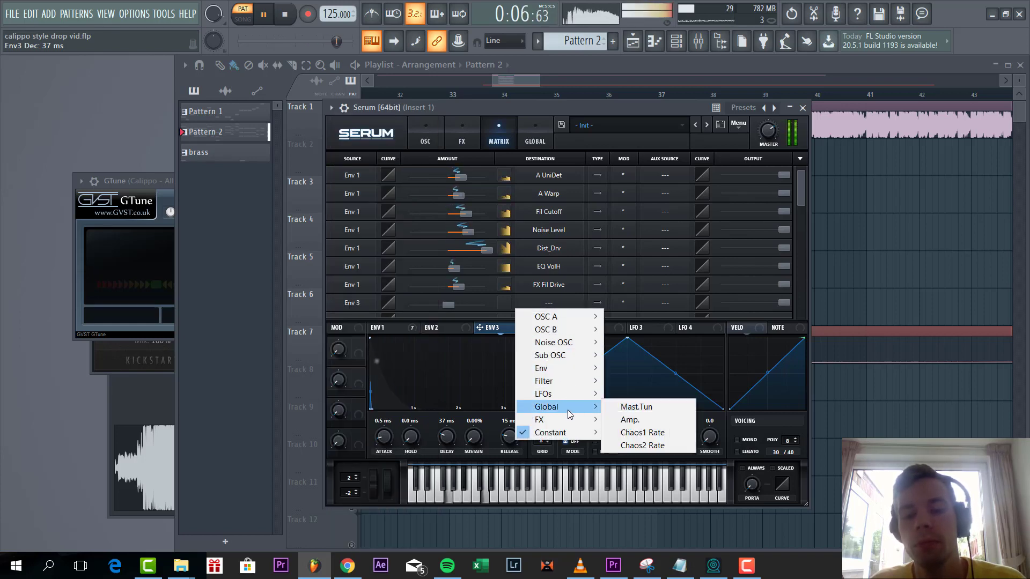
pyautogui.click(636, 406)
pyautogui.moveTo(451, 306); pyautogui.dragTo(457, 306)
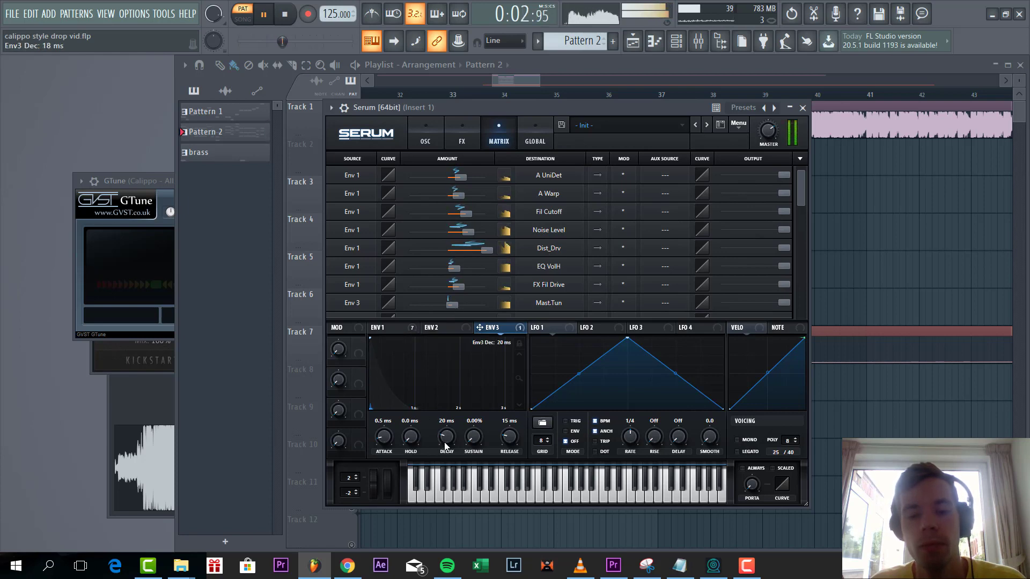
pyautogui.scroll(-5, 445, 438)
pyautogui.scroll(-1, 446, 442)
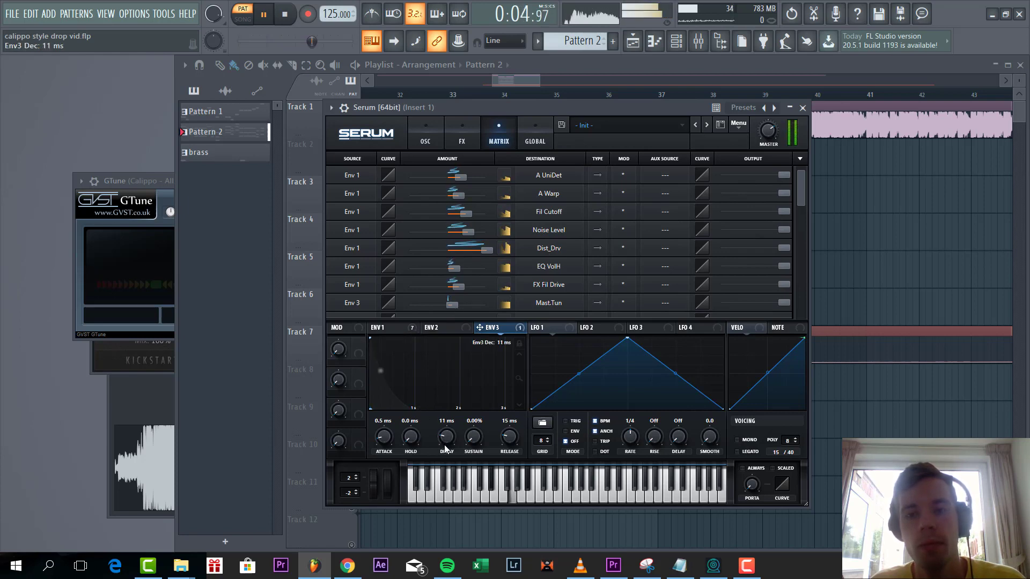
# Check master volume, lower the synth window, and show the channel rack with the pluck windows hidden
pyautogui.click(767, 137)
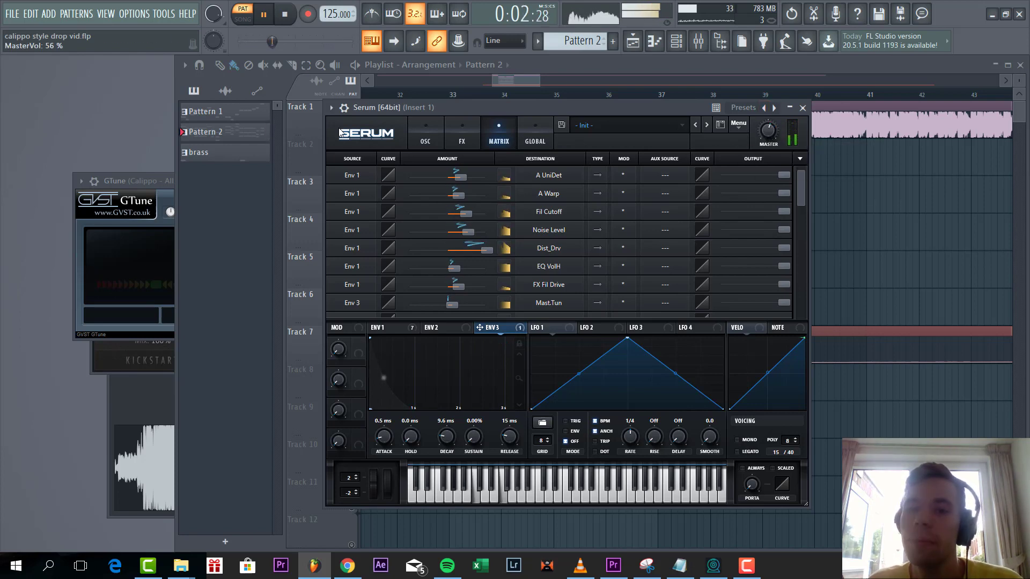
pyautogui.moveTo(454, 110); pyautogui.dragTo(452, 164)
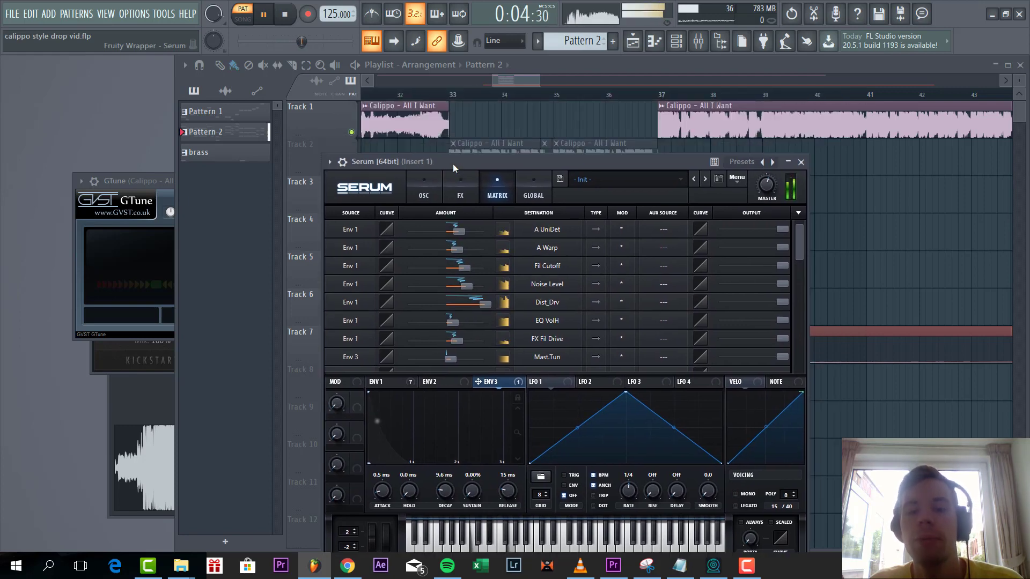
pyautogui.press('F6')
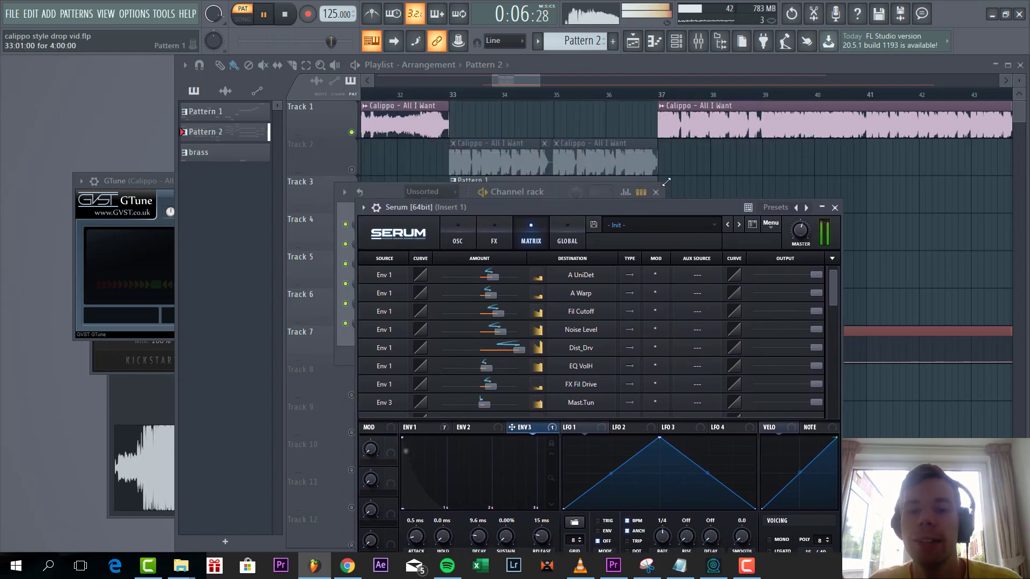
pyautogui.press('F5')
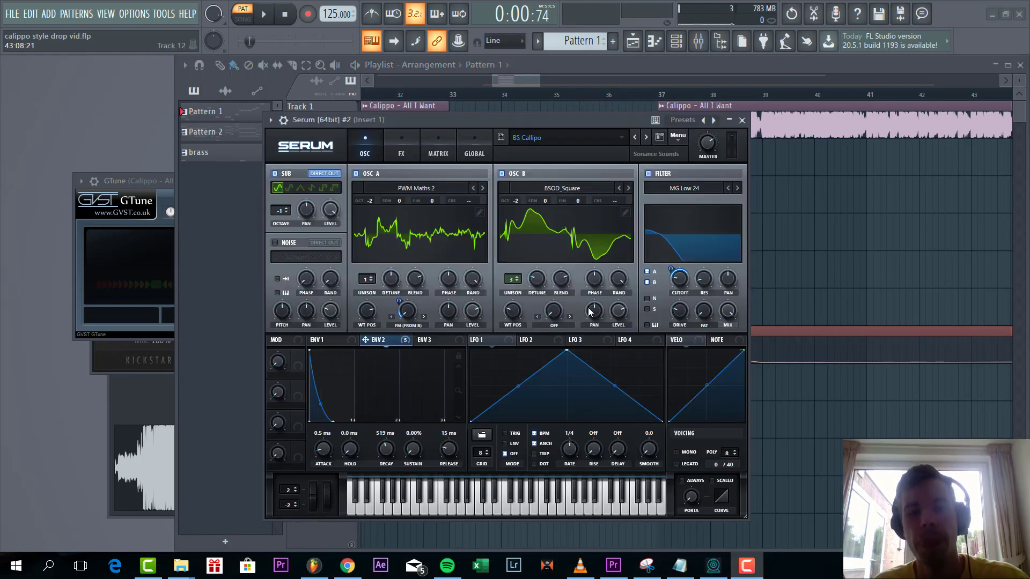
# Start pattern playback and bring up the bass patch's effects view
pyautogui.moveTo(549, 119); pyautogui.dragTo(553, 112)
pyautogui.press('space')
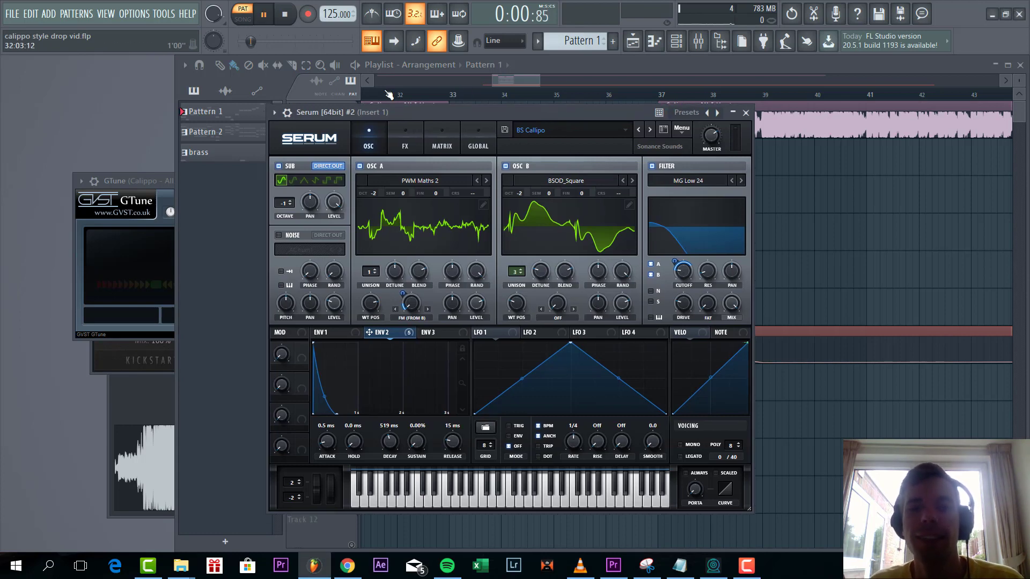
pyautogui.click(398, 145)
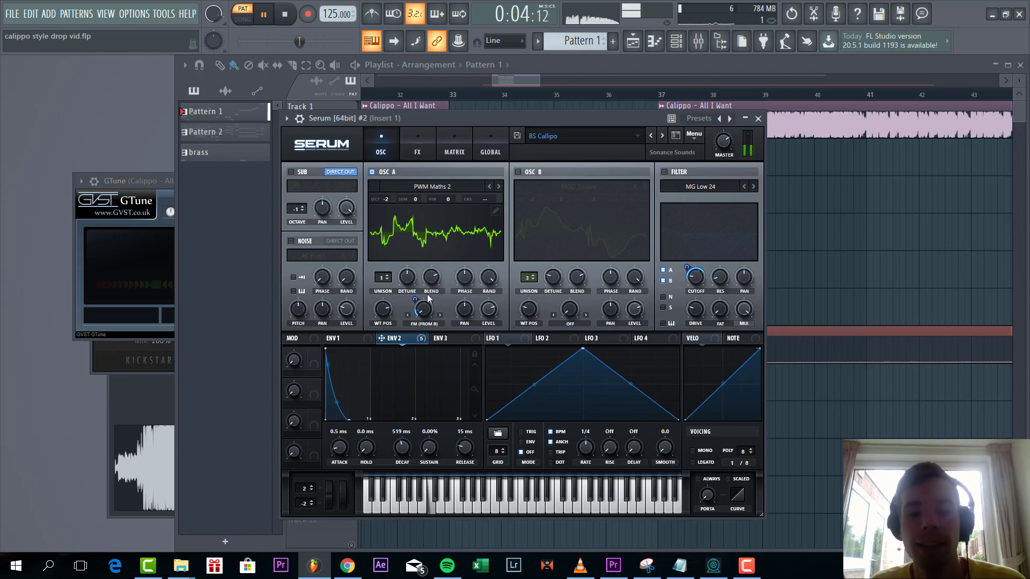
# Audition OSC B alone, then re-enable OSC A and the MG Low 24 filter
pyautogui.click(518, 171)
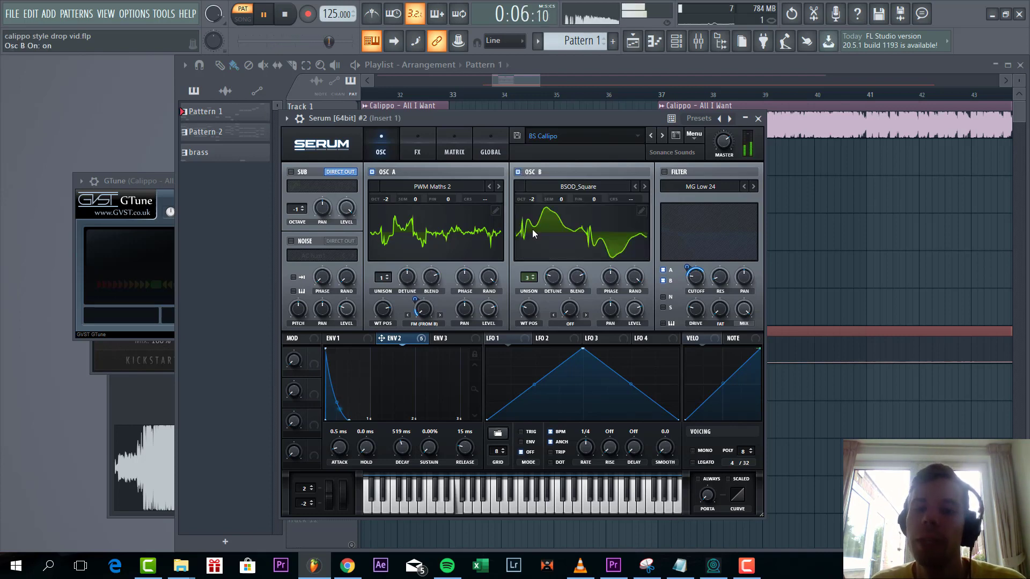
pyautogui.click(373, 172)
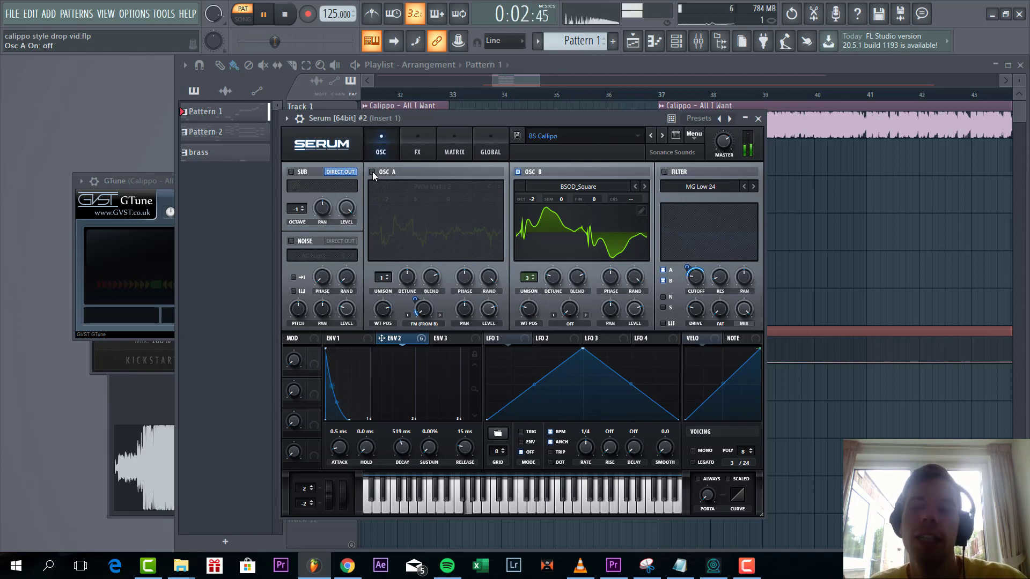
pyautogui.click(371, 172)
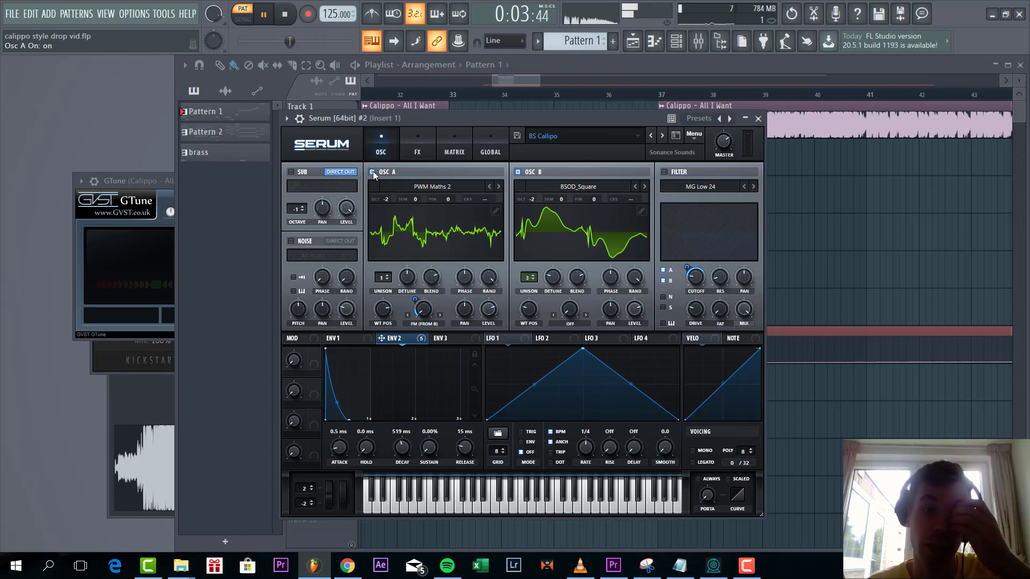
pyautogui.click(665, 172)
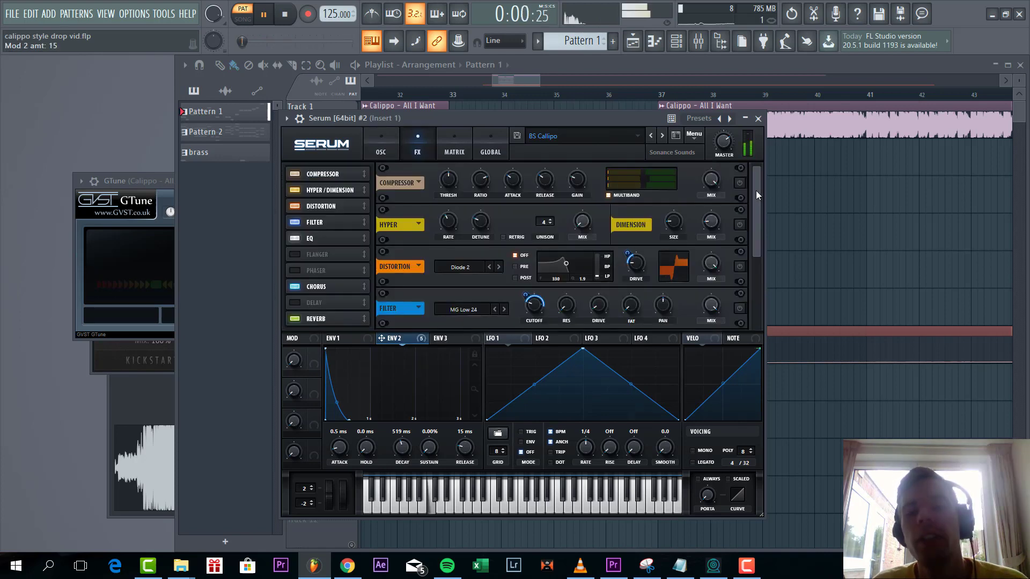
# Power on the bass patch's Compressor in Serum's FX rack
pyautogui.click(740, 182)
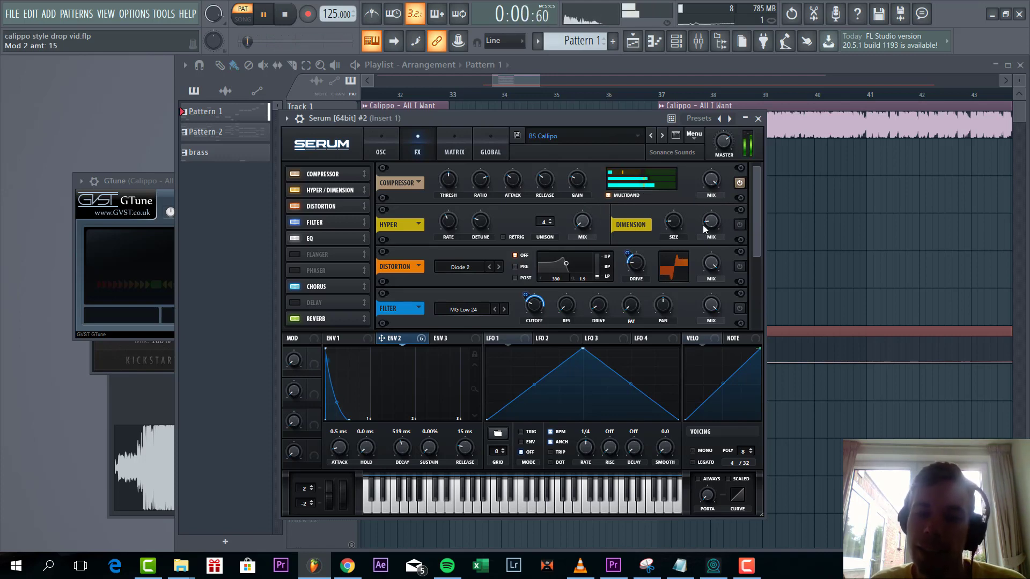
pyautogui.moveTo(757, 234); pyautogui.dragTo(753, 259)
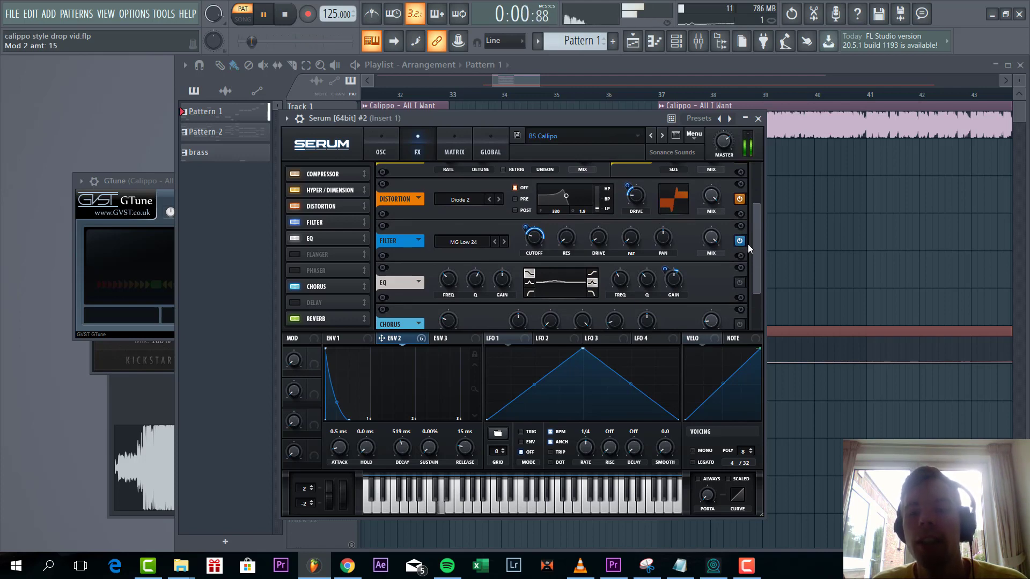
pyautogui.moveTo(753, 248); pyautogui.dragTo(757, 266)
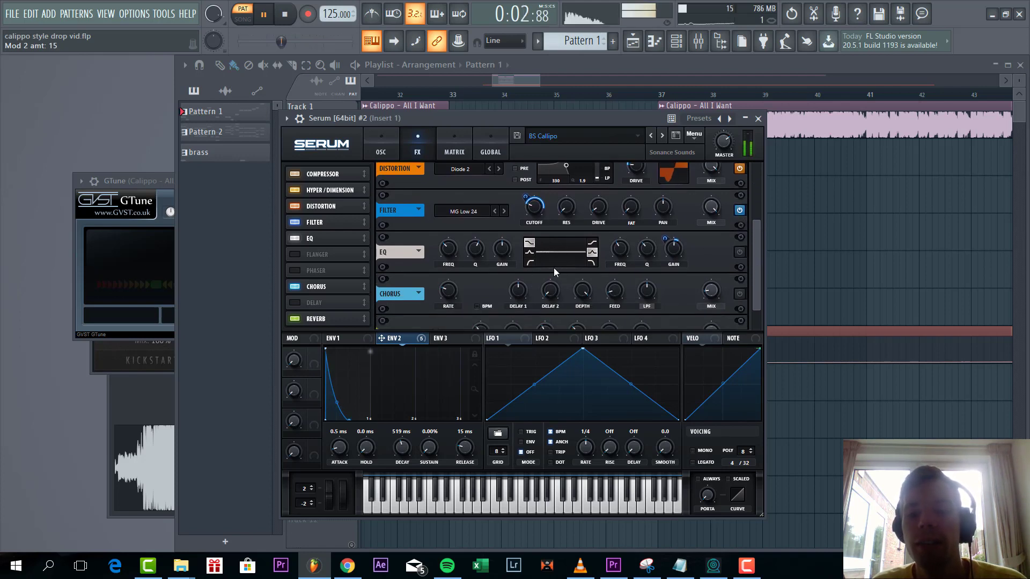
pyautogui.moveTo(755, 253); pyautogui.dragTo(755, 286)
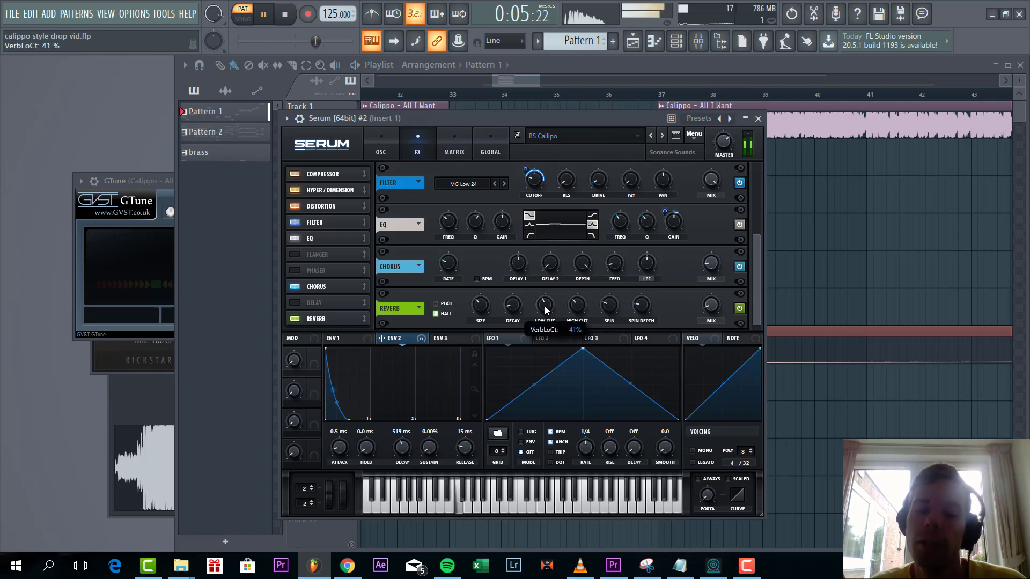
# Close the Serum window and play the arrangement in song mode
pyautogui.click(853, 226)
pyautogui.scroll(2, 413, 219)
pyautogui.scroll(2, 413, 219)
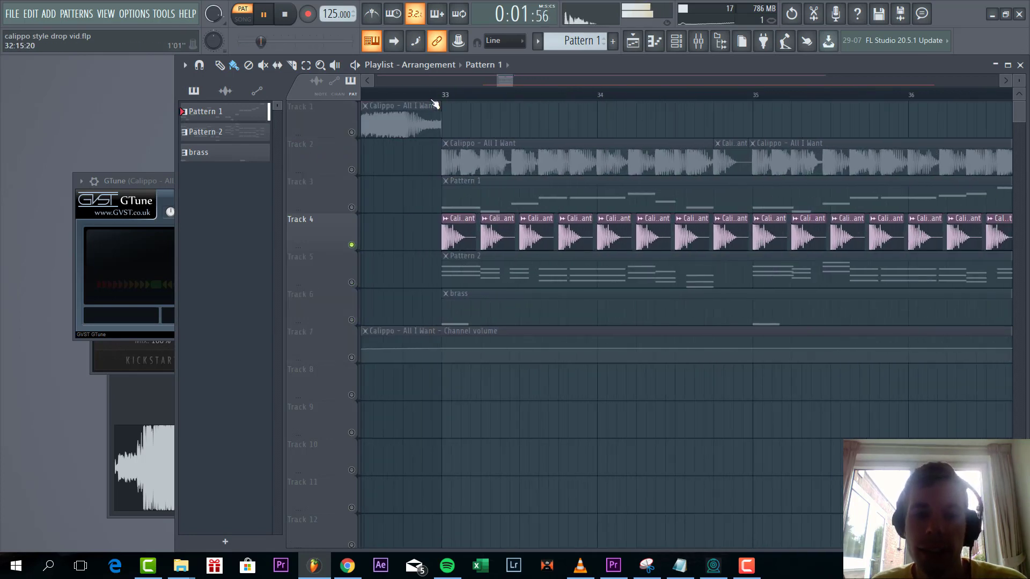
pyautogui.press('l')
pyautogui.scroll(-2, 760, 247)
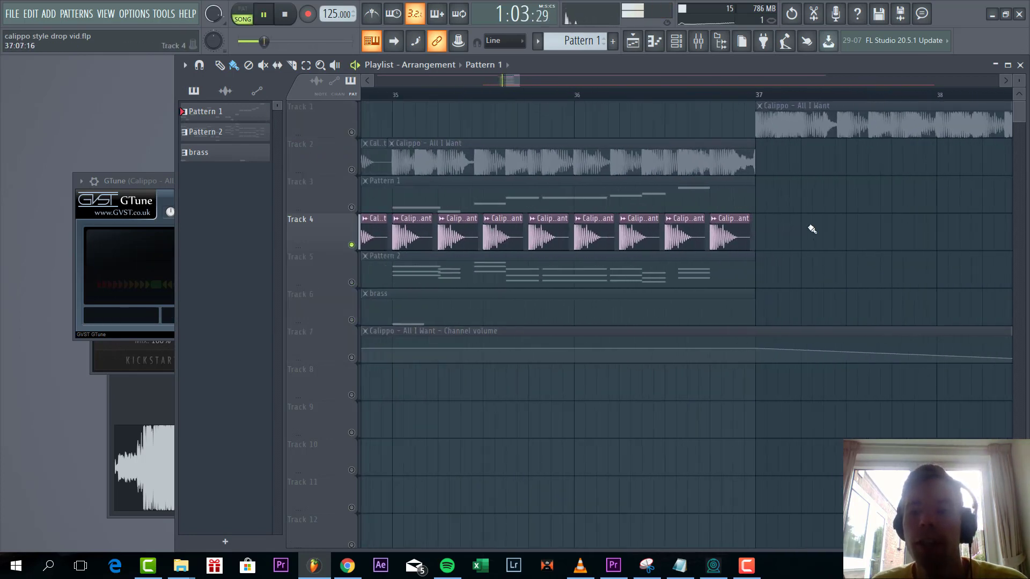
pyautogui.scroll(-1, 390, 195)
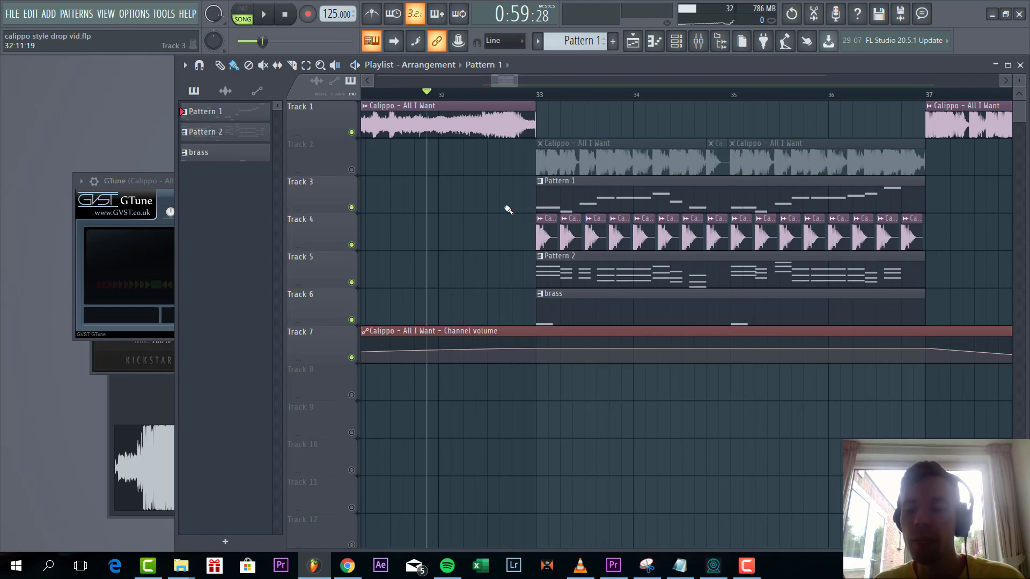